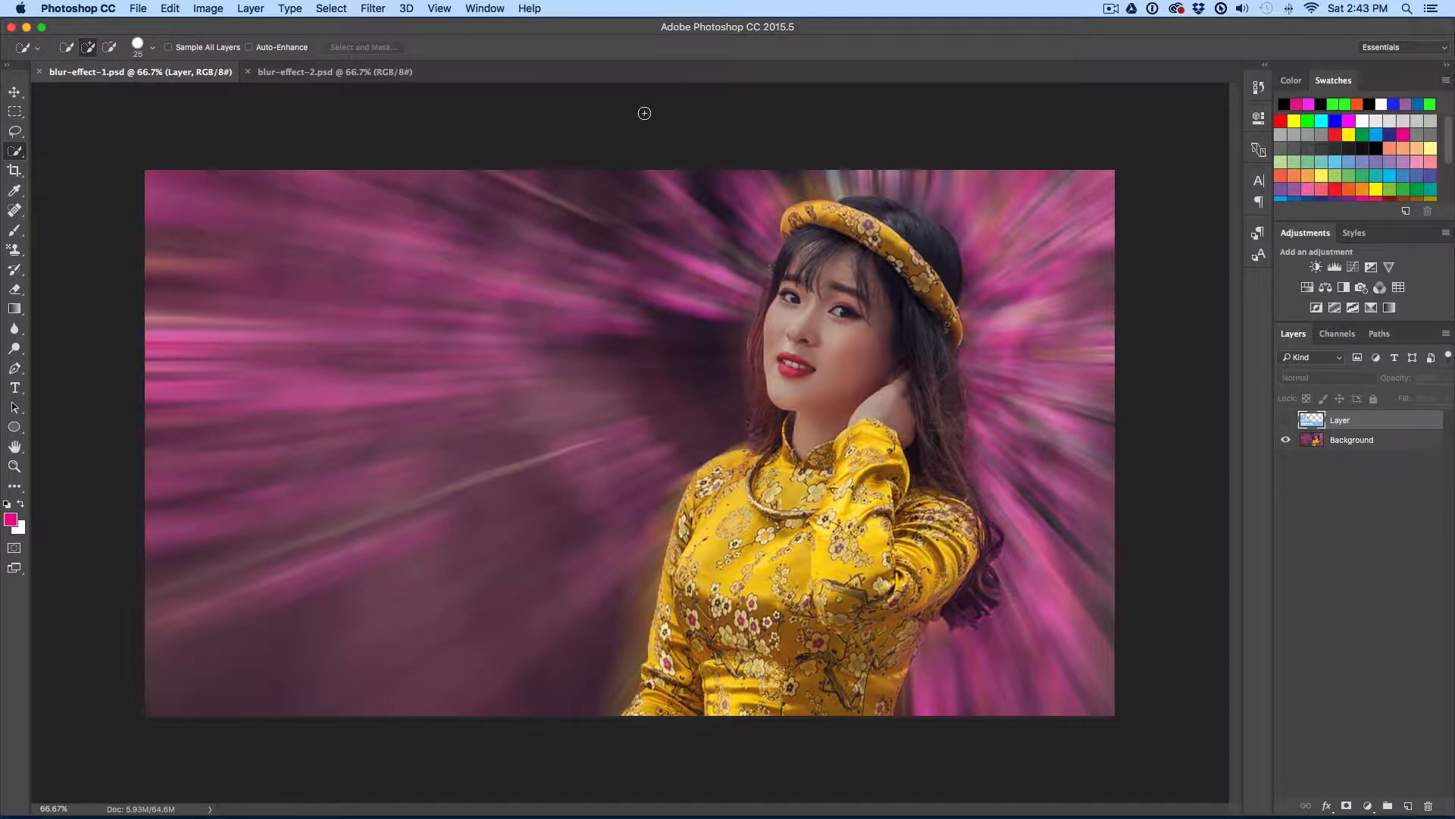
Step: Switch to blur-effect-2.psd and select the man with the Quick Selection tool, refining the edge beside his ear
{"action": "left_click", "coordinate": [322, 76]}
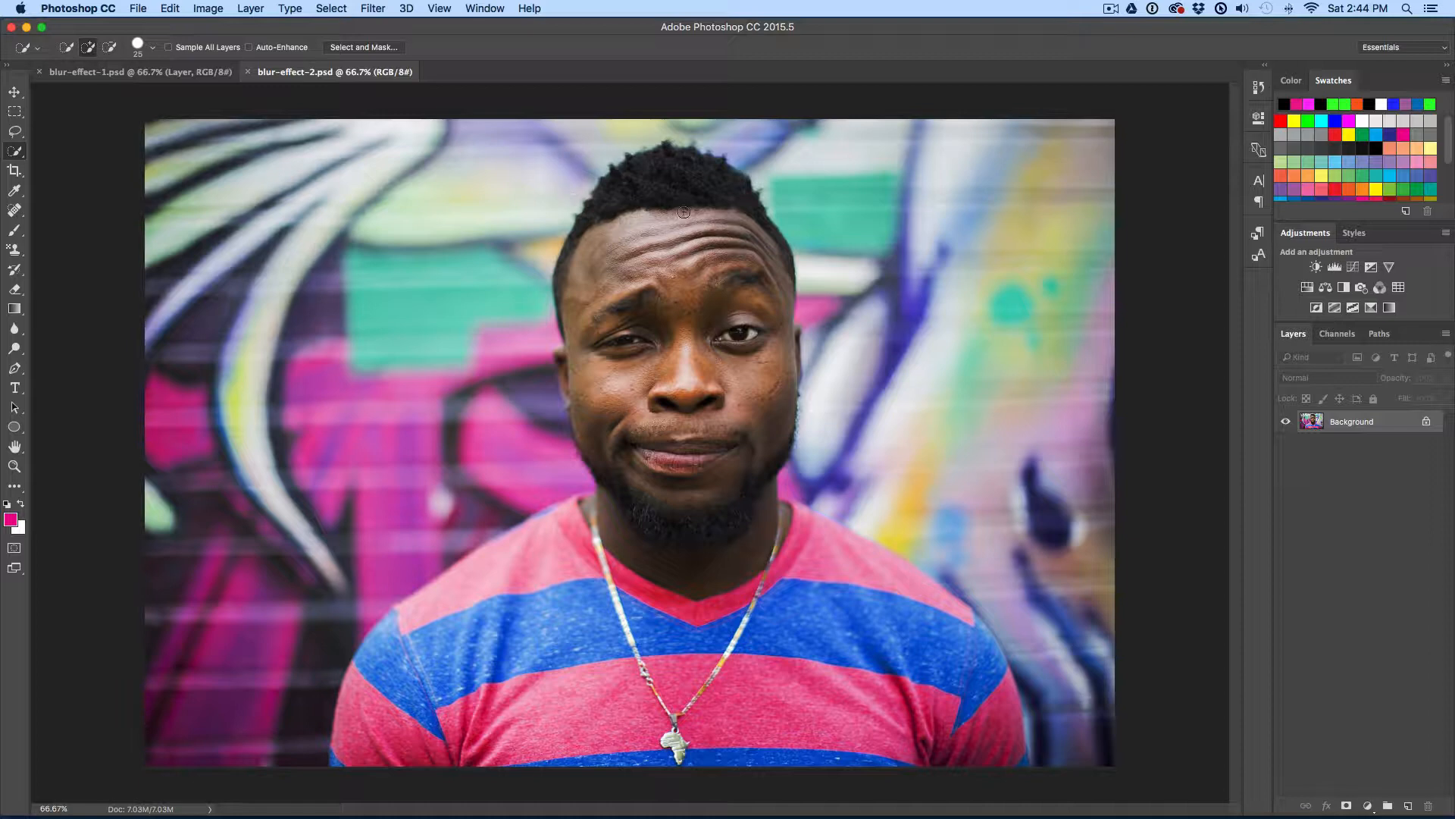
{"action": "mouse_move", "coordinate": [673, 176]}
{"action": "left_mouse_down"}
{"action": "mouse_move", "coordinate": [694, 363]}
{"action": "mouse_move", "coordinate": [655, 785]}
{"action": "mouse_move", "coordinate": [595, 680]}
{"action": "mouse_move", "coordinate": [563, 564]}
{"action": "mouse_move", "coordinate": [457, 712]}
{"action": "mouse_move", "coordinate": [392, 774]}
{"action": "left_mouse_up"}
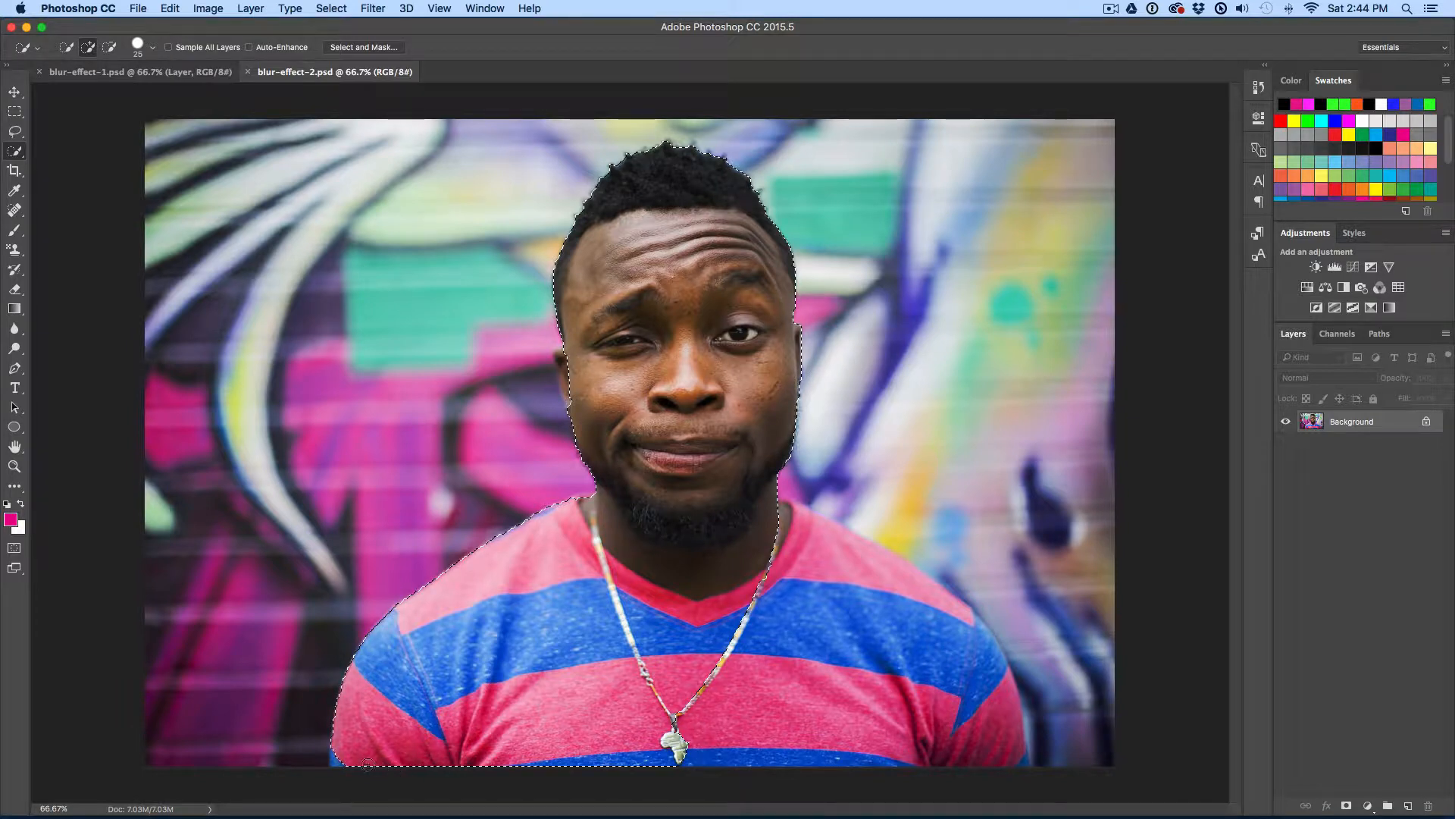
{"action": "left_click_drag", "start_coordinate": [751, 552], "coordinate": [880, 675]}
{"action": "mouse_move", "coordinate": [913, 723]}
{"action": "left_mouse_down"}
{"action": "mouse_move", "coordinate": [980, 766]}
{"action": "mouse_move", "coordinate": [1027, 767]}
{"action": "mouse_move", "coordinate": [671, 771]}
{"action": "left_mouse_up"}
{"action": "mouse_move", "coordinate": [772, 528]}
{"action": "left_mouse_down"}
{"action": "mouse_move", "coordinate": [864, 564]}
{"action": "mouse_move", "coordinate": [901, 607]}
{"action": "left_mouse_up"}
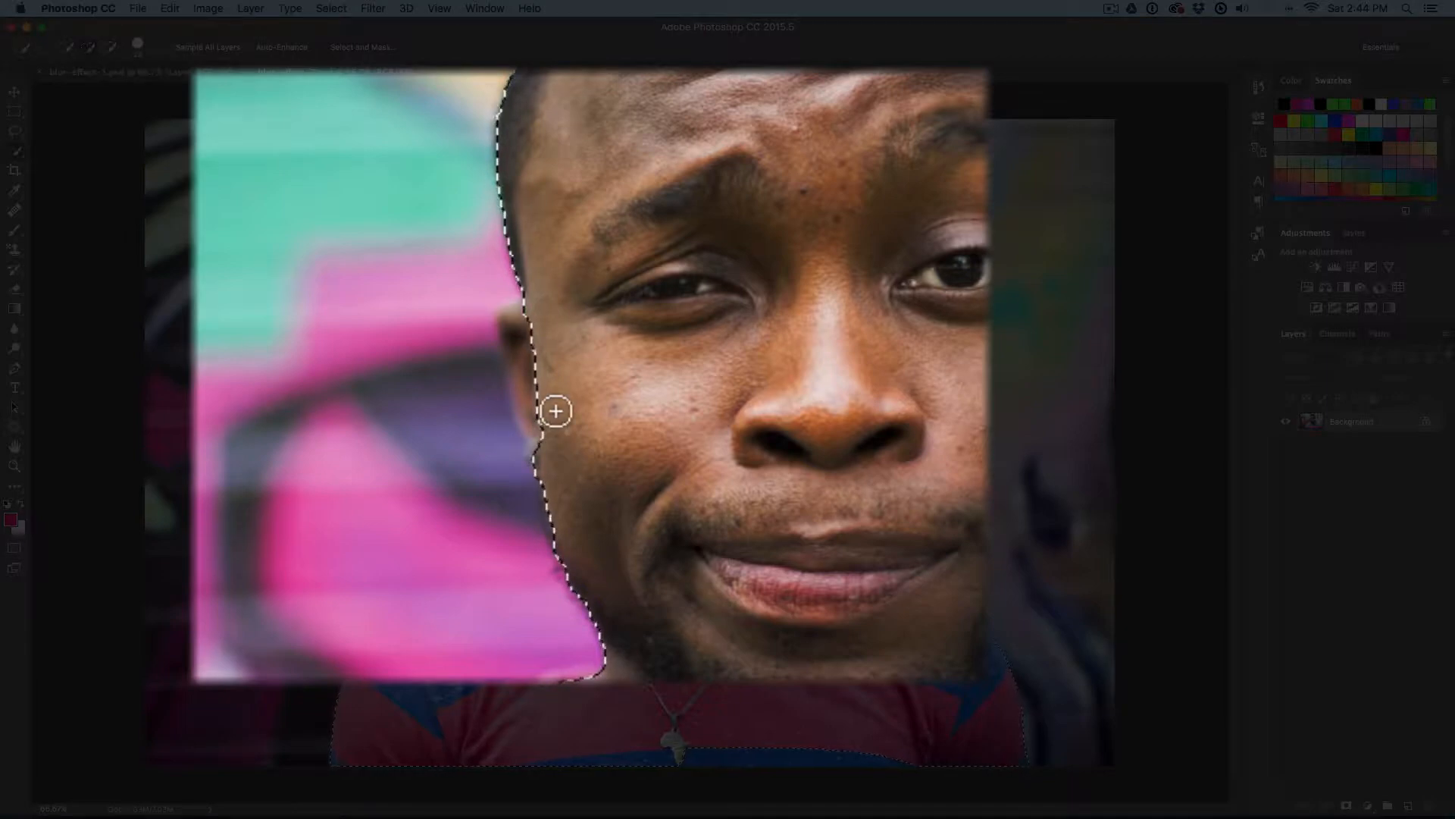
{"action": "mouse_move", "coordinate": [549, 380]}
{"action": "left_mouse_down"}
{"action": "mouse_move", "coordinate": [515, 334]}
{"action": "mouse_move", "coordinate": [539, 404]}
{"action": "mouse_move", "coordinate": [452, 326]}
{"action": "mouse_move", "coordinate": [413, 316]}
{"action": "mouse_move", "coordinate": [525, 252]}
{"action": "mouse_move", "coordinate": [455, 257]}
{"action": "left_mouse_up"}
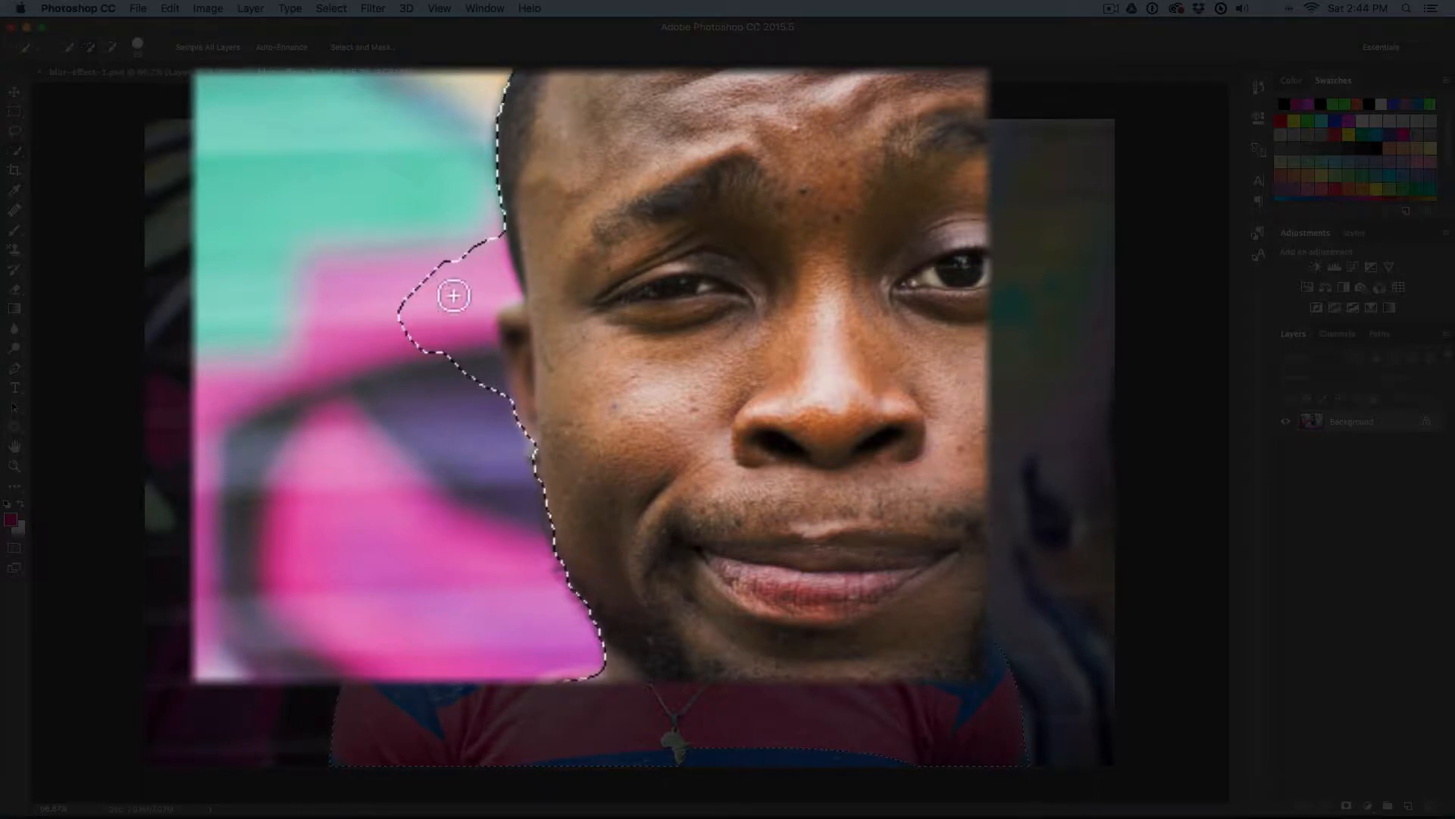
{"action": "mouse_move", "coordinate": [449, 293]}
{"action": "left_mouse_down"}
{"action": "mouse_move", "coordinate": [432, 381]}
{"action": "mouse_move", "coordinate": [421, 254]}
{"action": "mouse_move", "coordinate": [430, 358]}
{"action": "mouse_move", "coordinate": [458, 300]}
{"action": "mouse_move", "coordinate": [455, 403]}
{"action": "mouse_move", "coordinate": [452, 337]}
{"action": "mouse_move", "coordinate": [485, 410]}
{"action": "mouse_move", "coordinate": [485, 381]}
{"action": "left_mouse_up"}
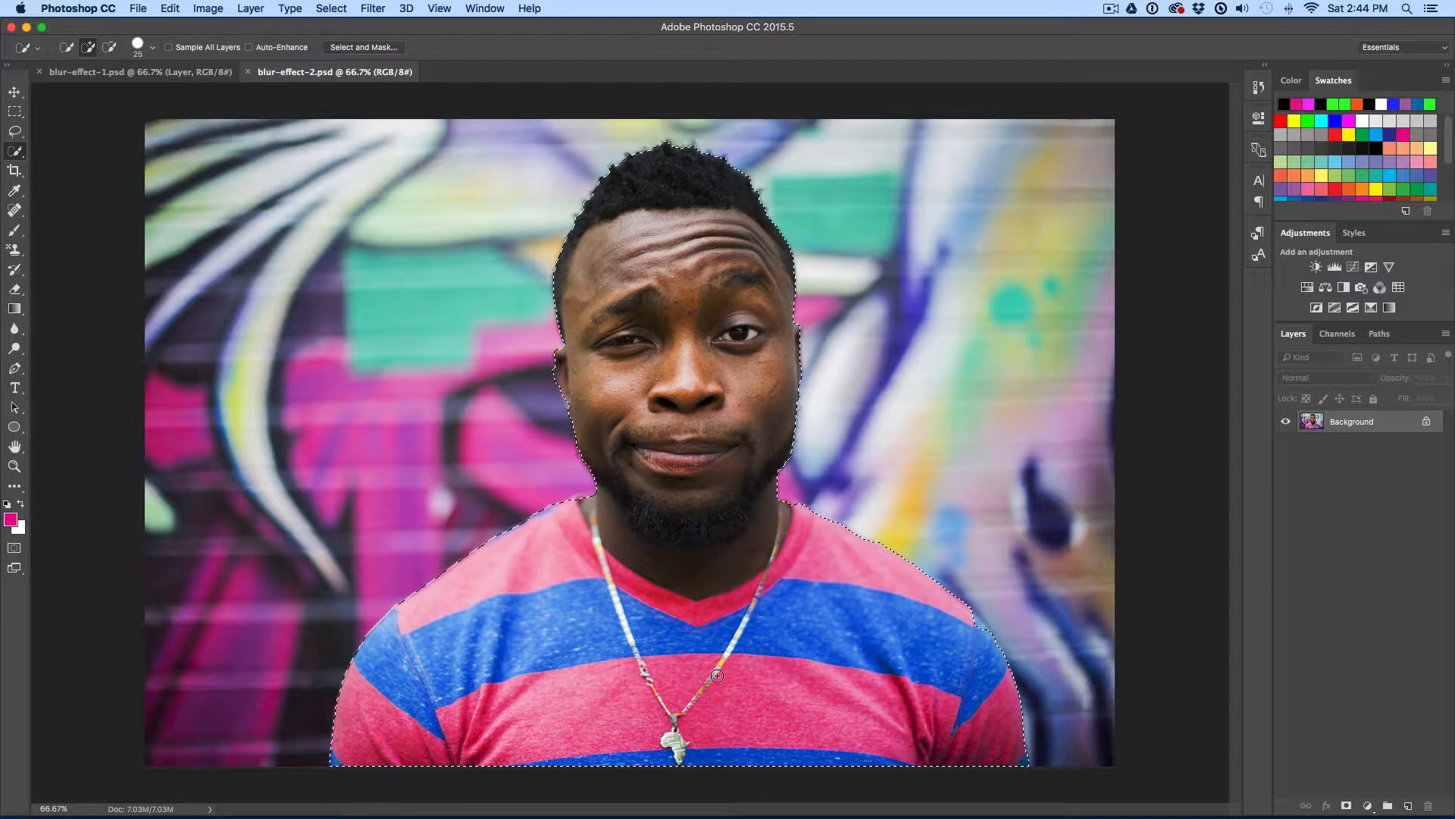
Step: Apply a Spin Radial Blur of amount 10 to the selected man, then undo it
{"action": "left_click", "coordinate": [361, 9]}
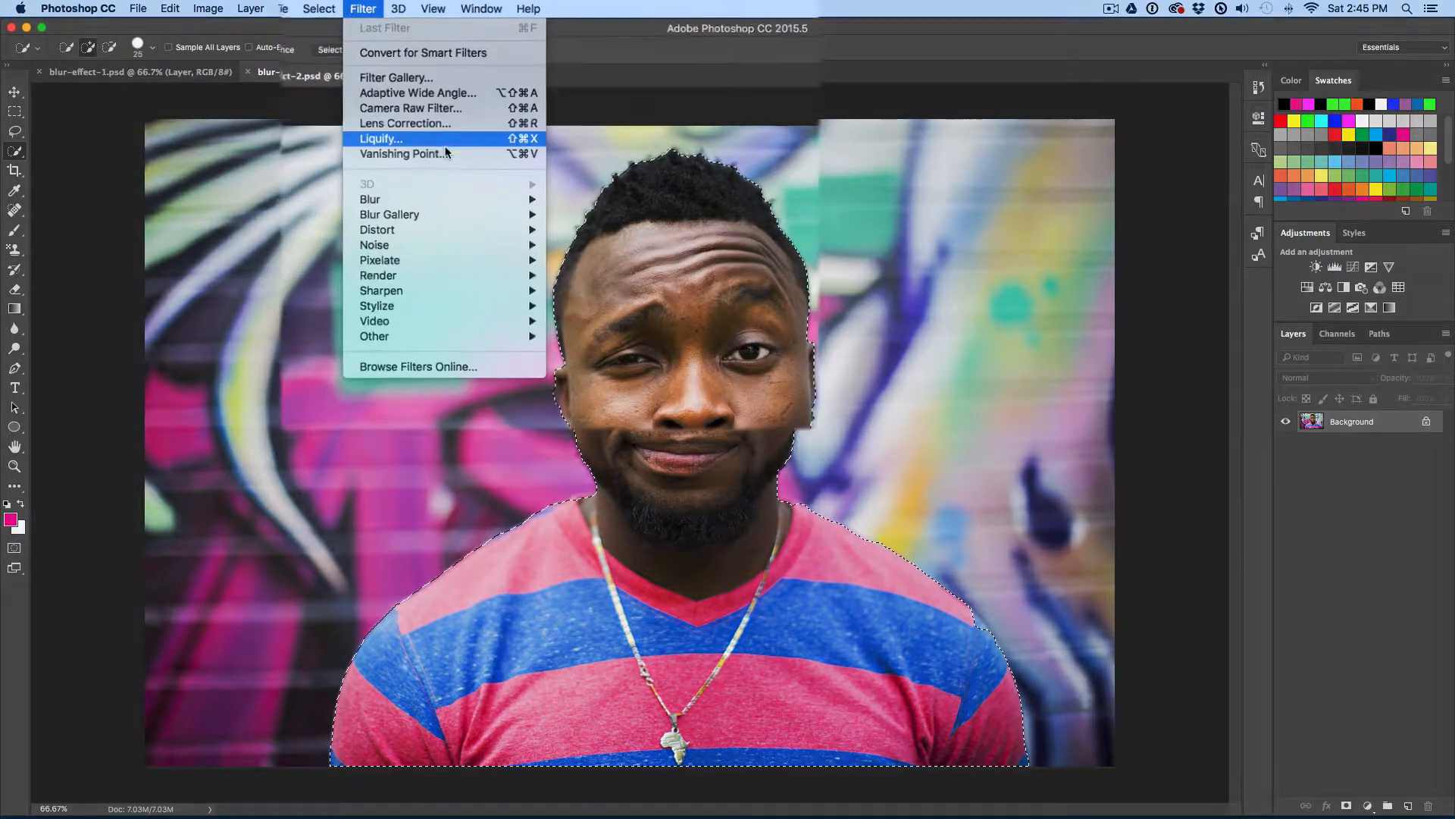
{"action": "mouse_move", "coordinate": [493, 189]}
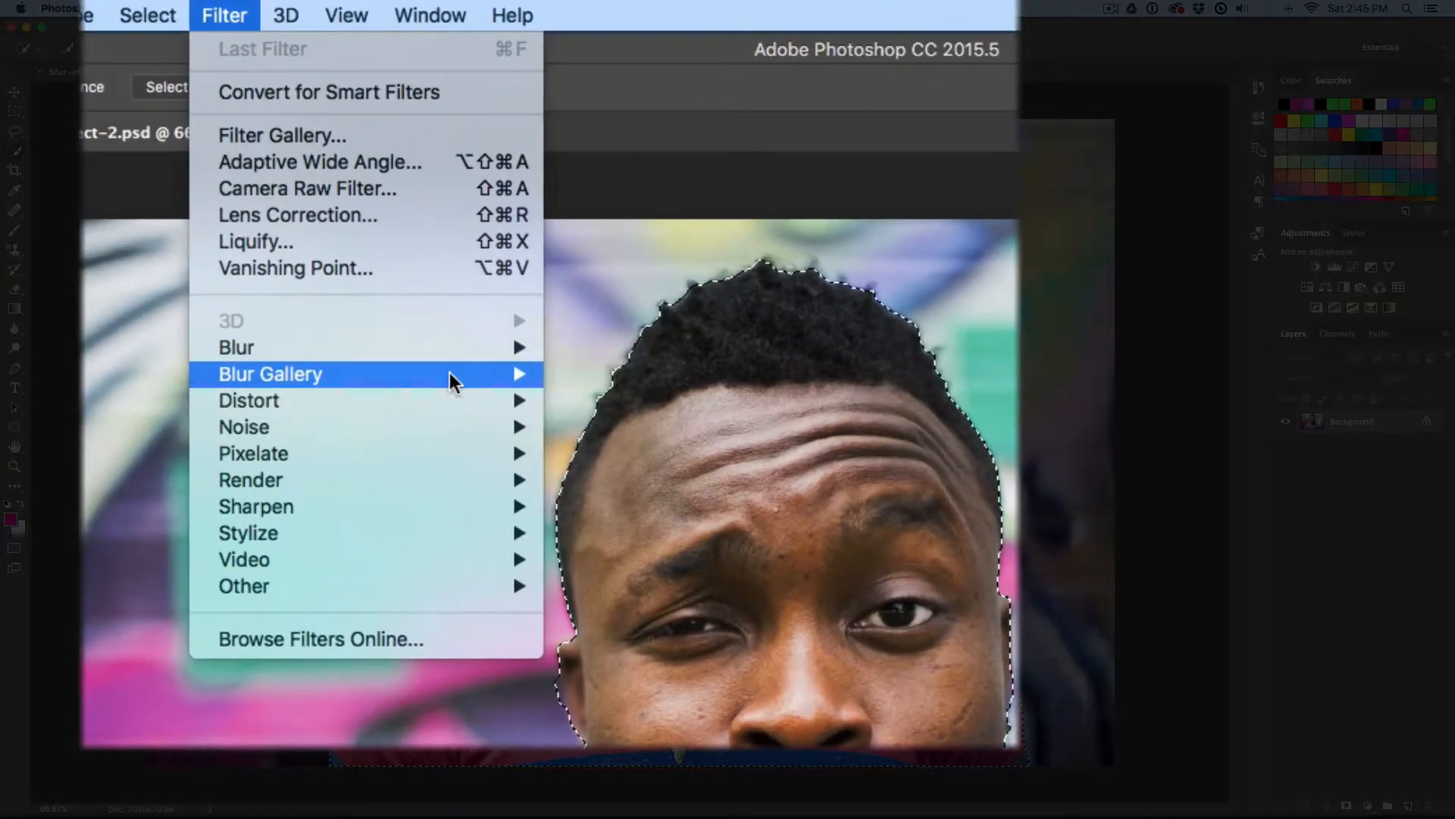
{"action": "mouse_move", "coordinate": [449, 372]}
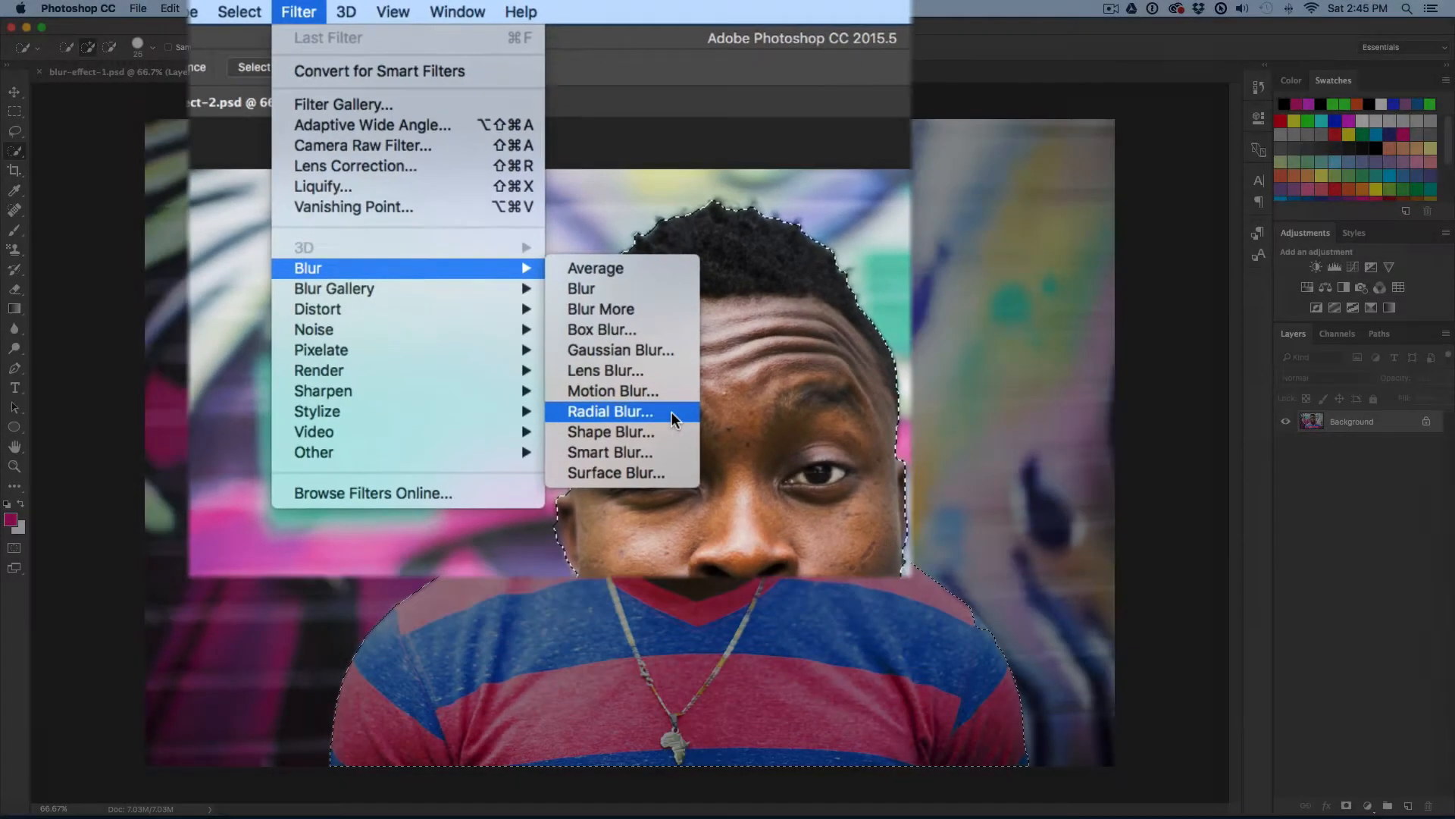
{"action": "left_click", "coordinate": [707, 534]}
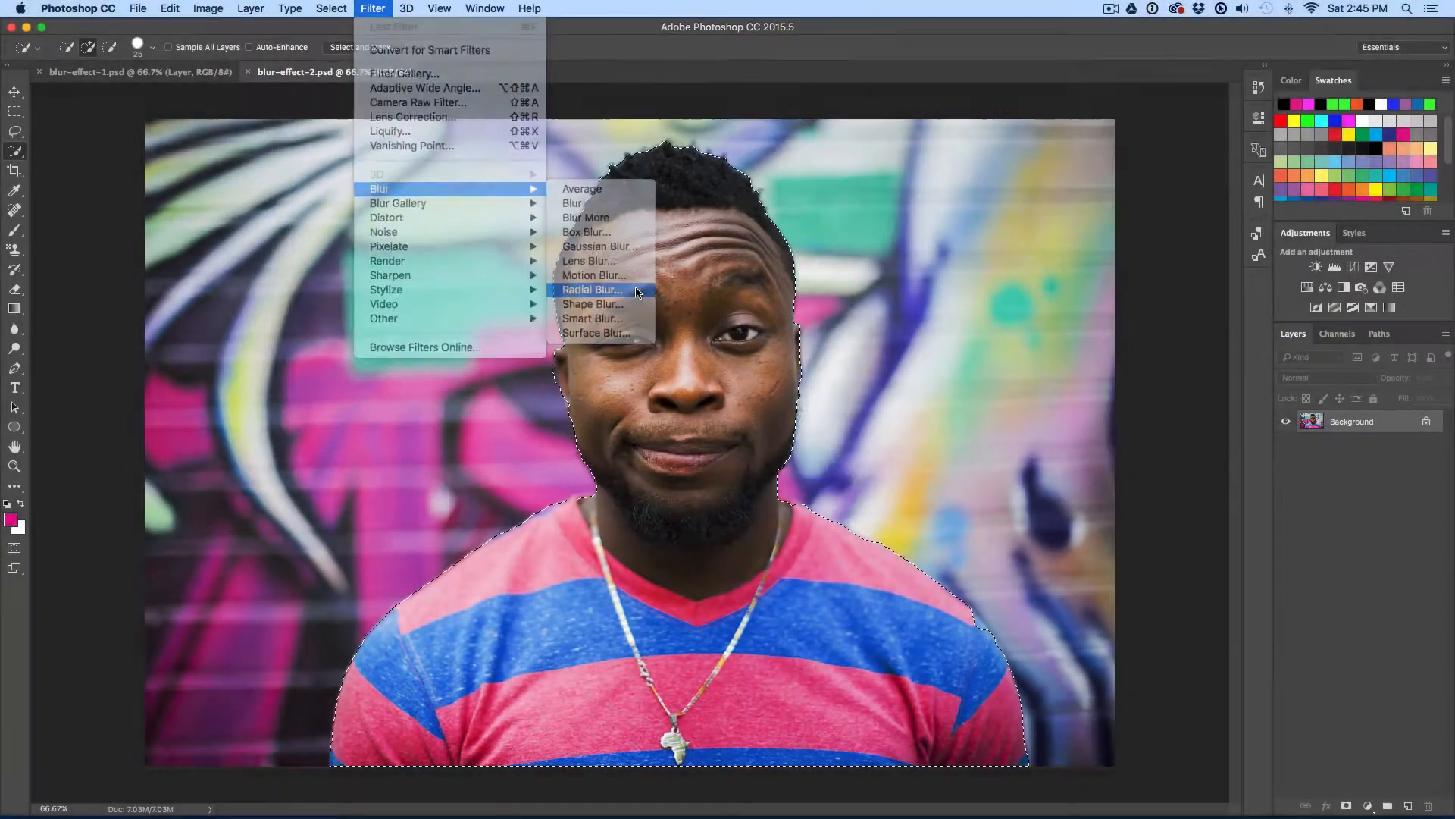
{"action": "left_click_drag", "start_coordinate": [1023, 180], "coordinate": [926, 179]}
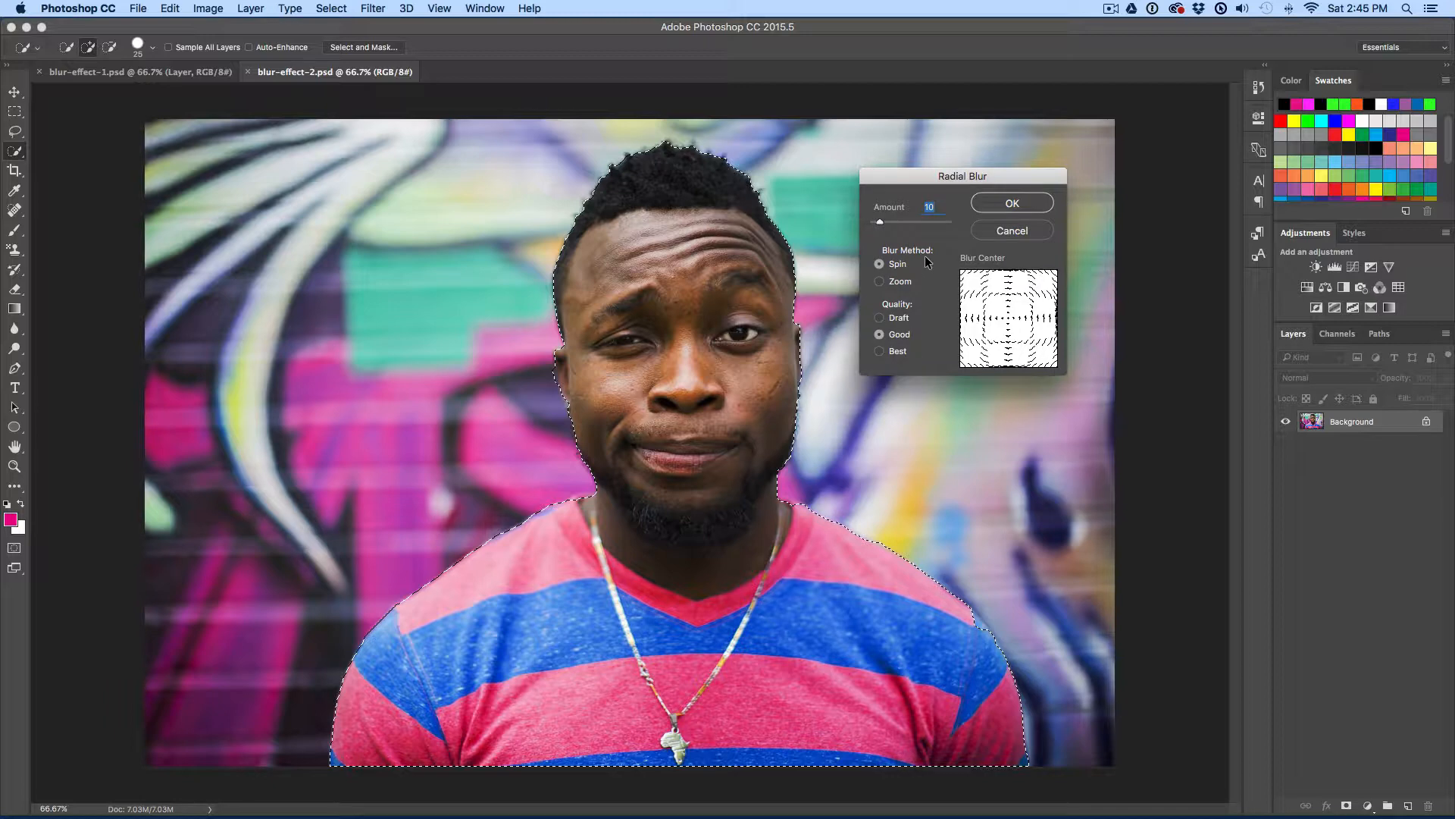
{"action": "left_click", "coordinate": [1013, 203]}
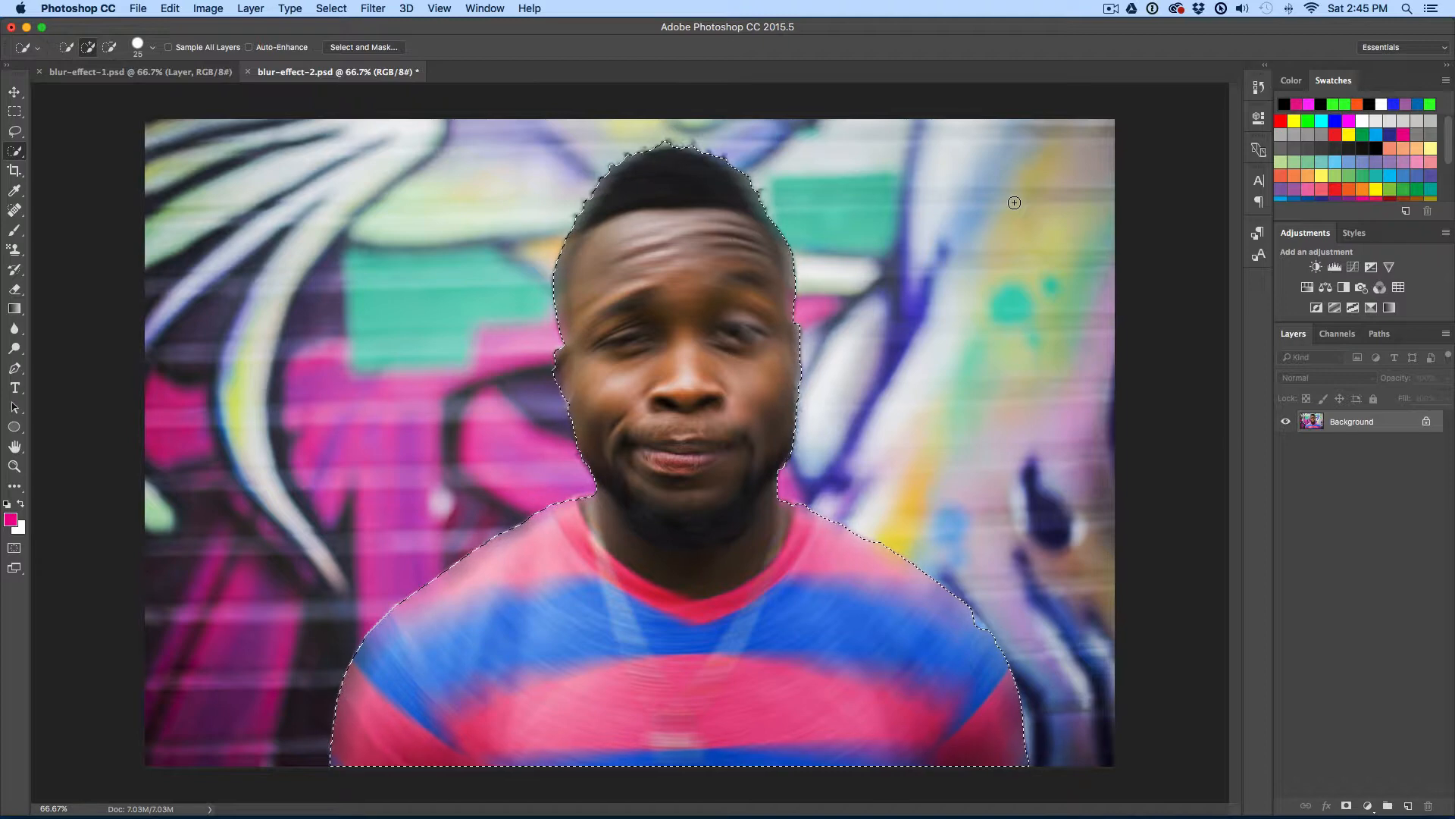
{"action": "key", "text": "super+z"}
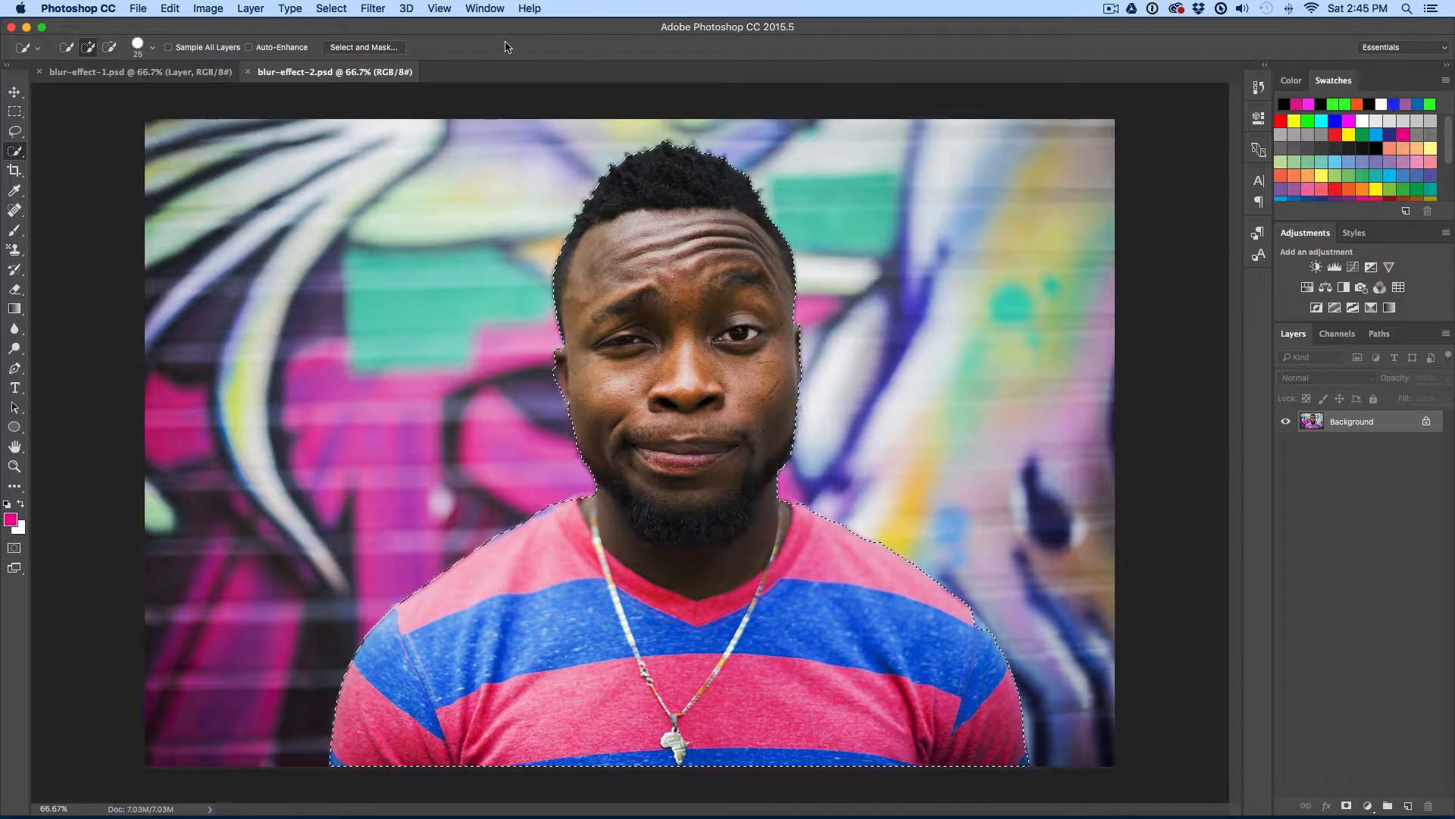
Step: Invert the selection and apply a Spin Radial Blur of amount 40 at Best quality to the background
{"action": "left_click", "coordinate": [331, 9]}
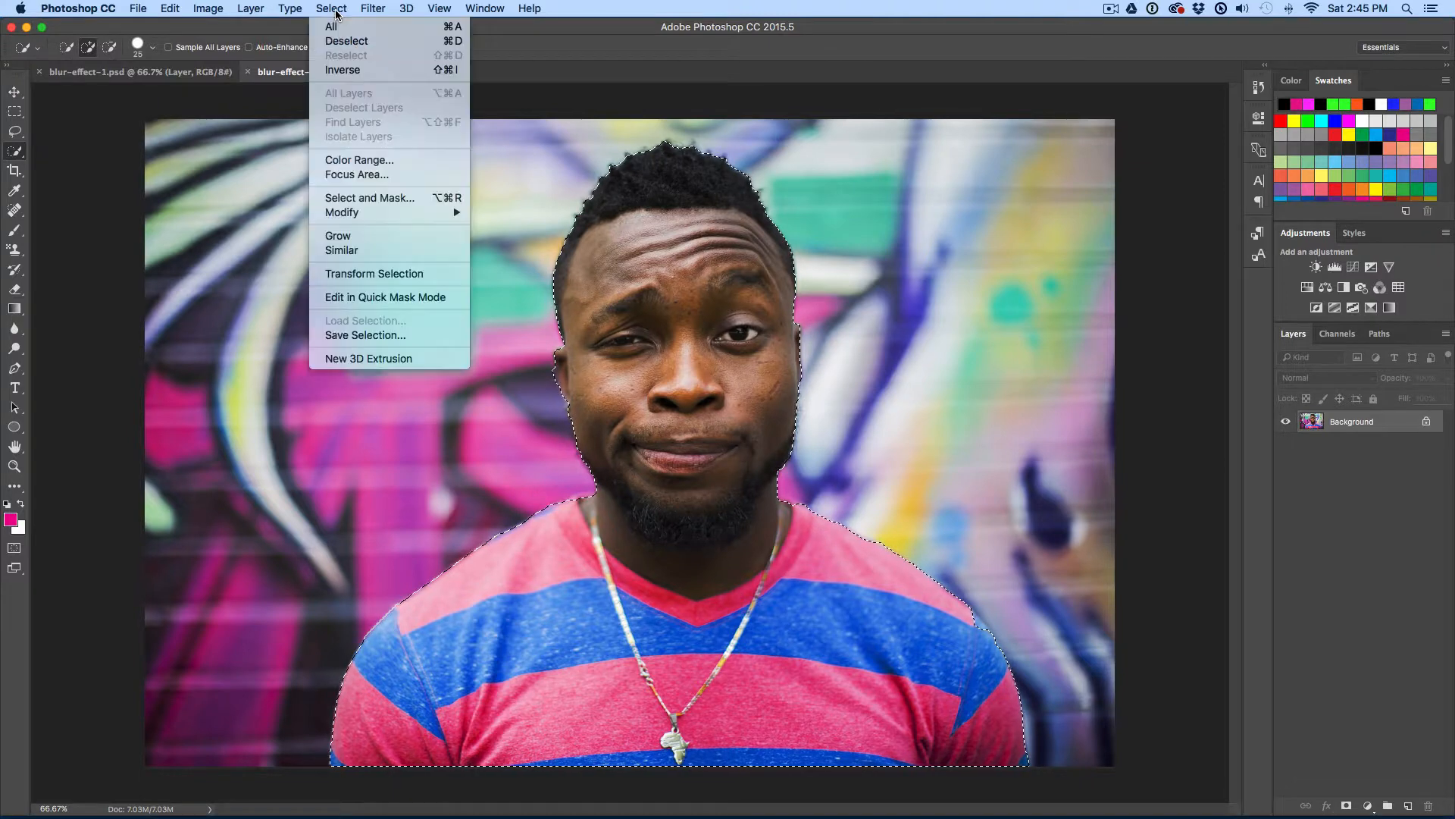
{"action": "left_click", "coordinate": [379, 71]}
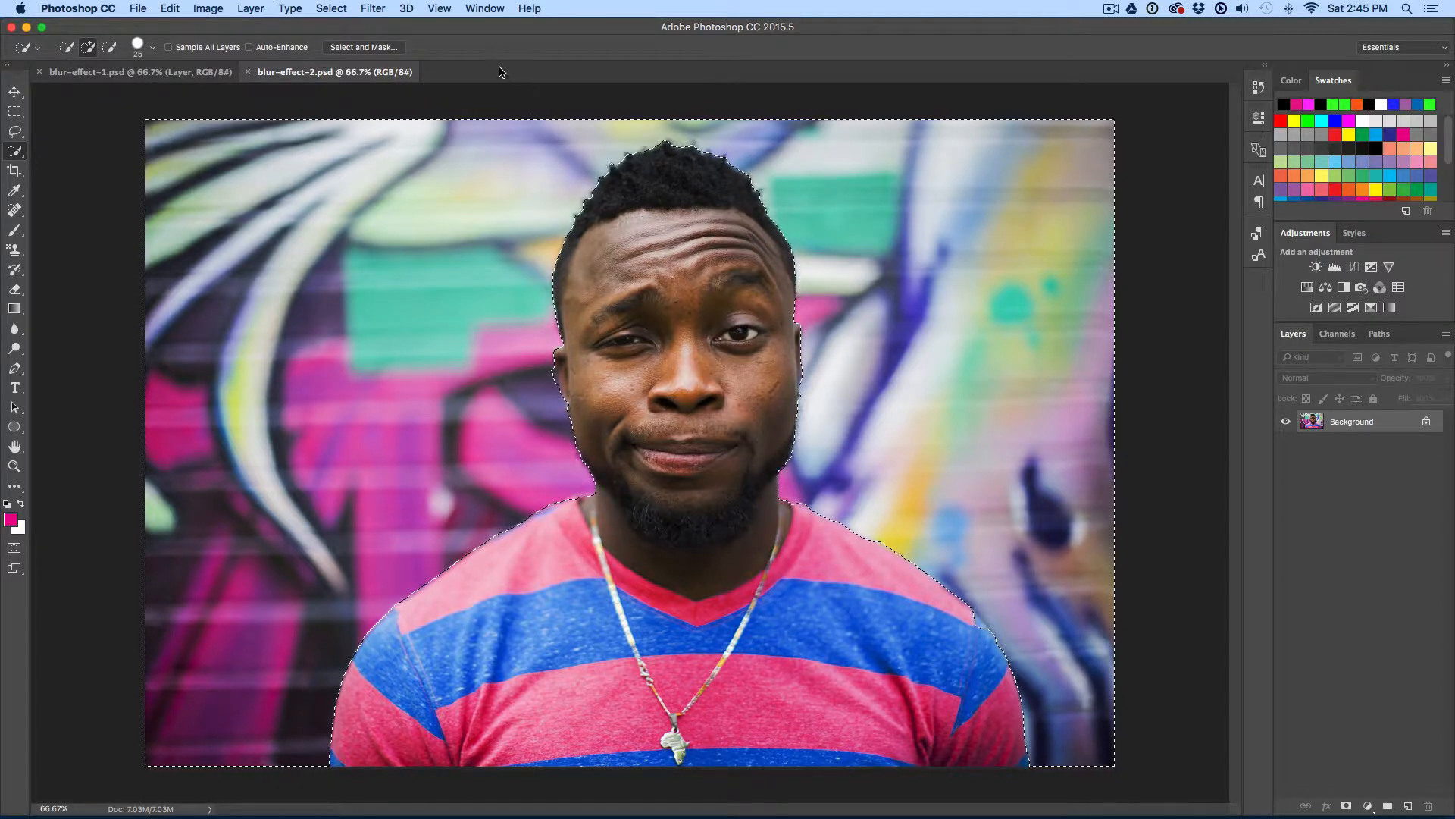
{"action": "left_click", "coordinate": [373, 8]}
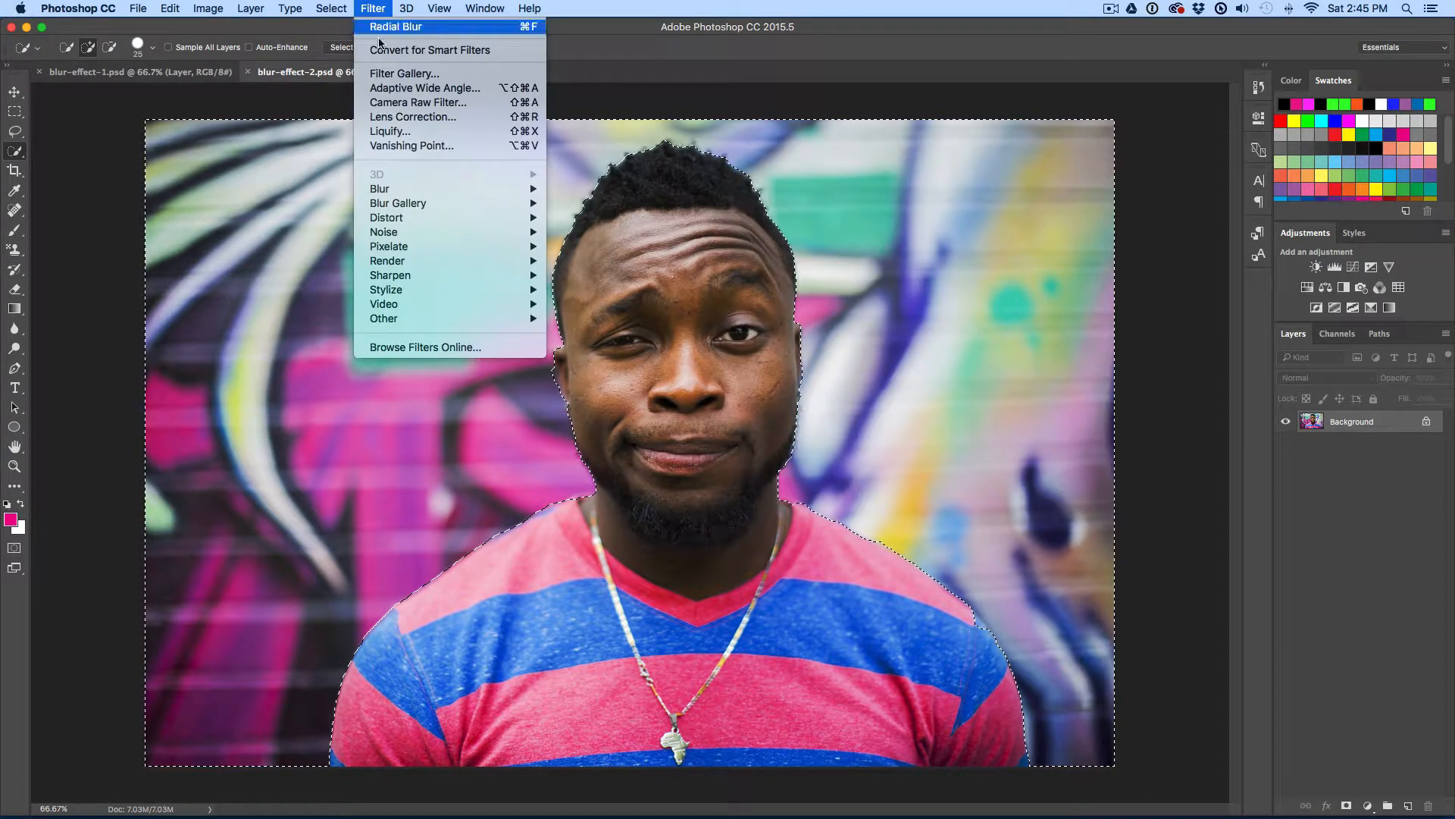
{"action": "mouse_move", "coordinate": [471, 190]}
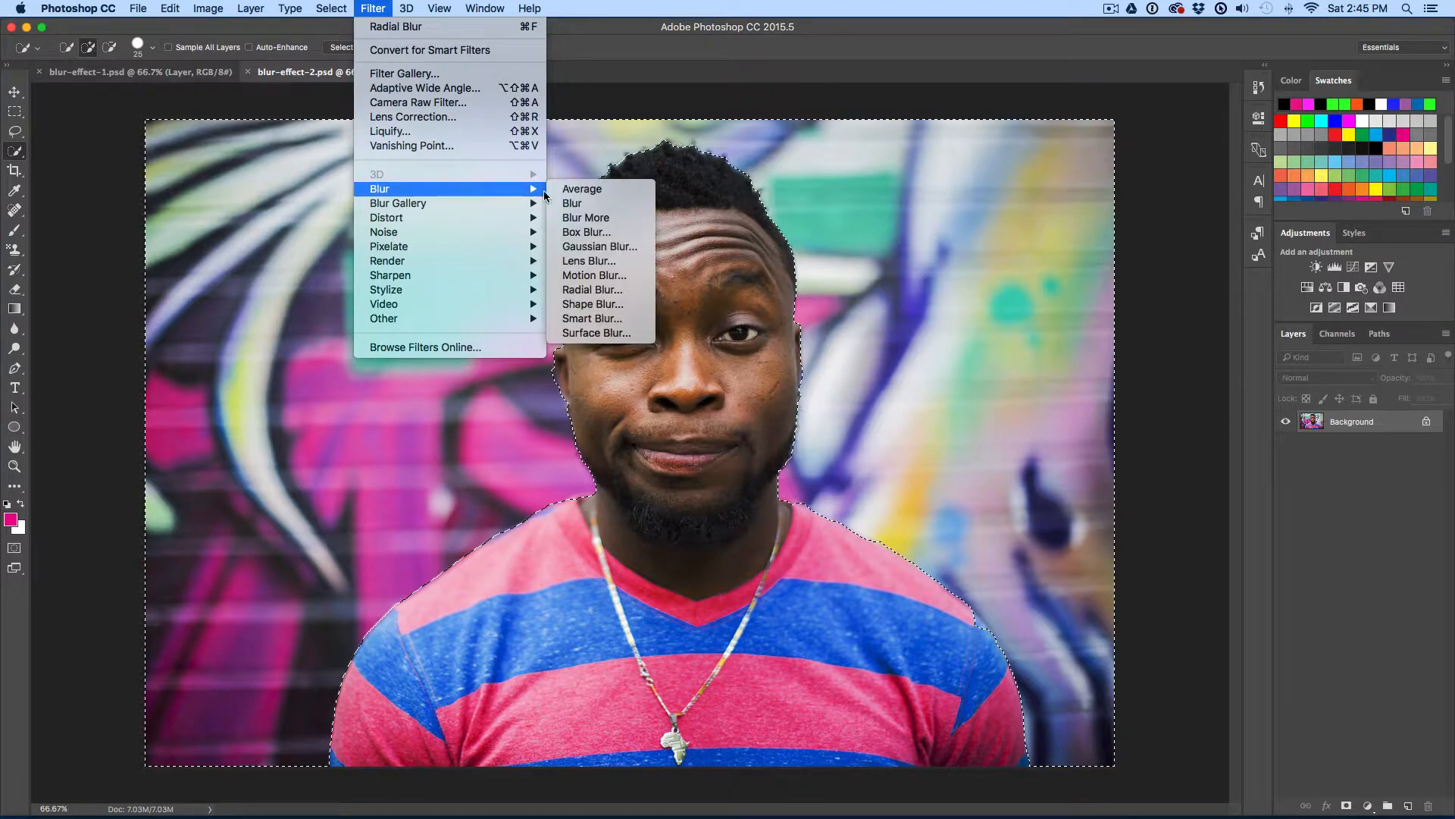
{"action": "left_click", "coordinate": [628, 295]}
{"action": "left_click_drag", "start_coordinate": [964, 176], "coordinate": [970, 216]}
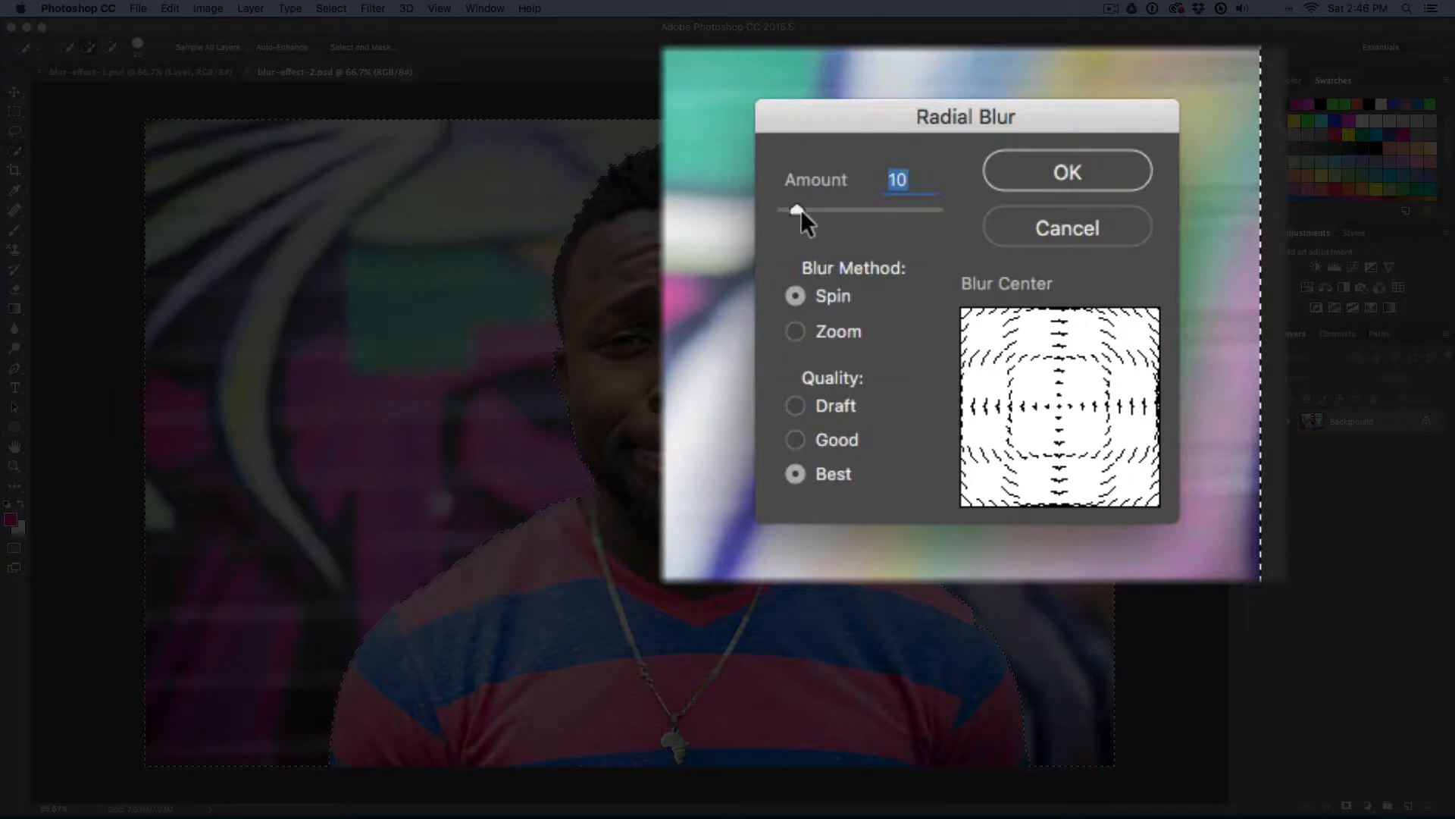
{"action": "left_click_drag", "start_coordinate": [799, 210], "coordinate": [846, 205]}
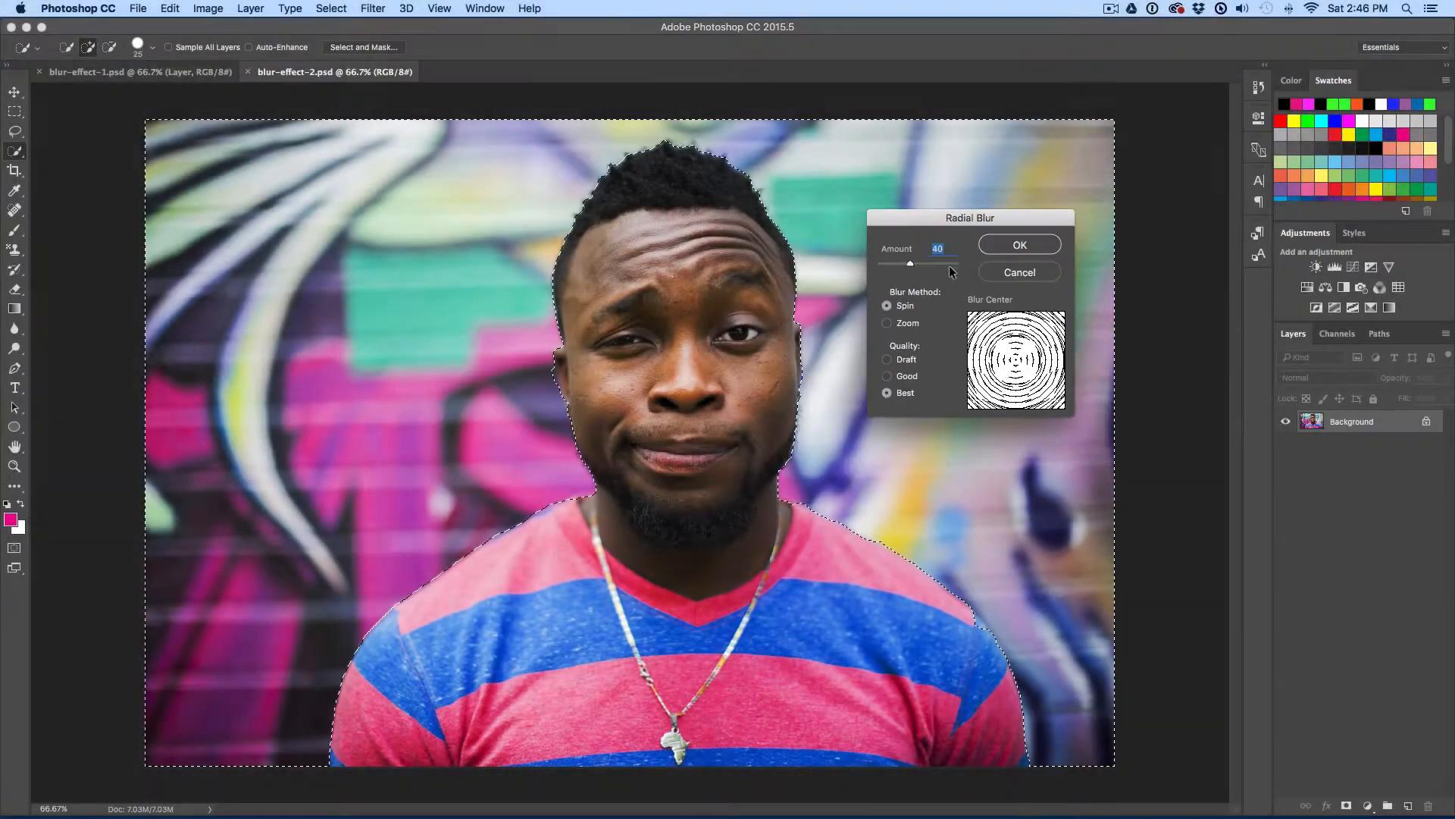
{"action": "left_click", "coordinate": [1010, 244]}
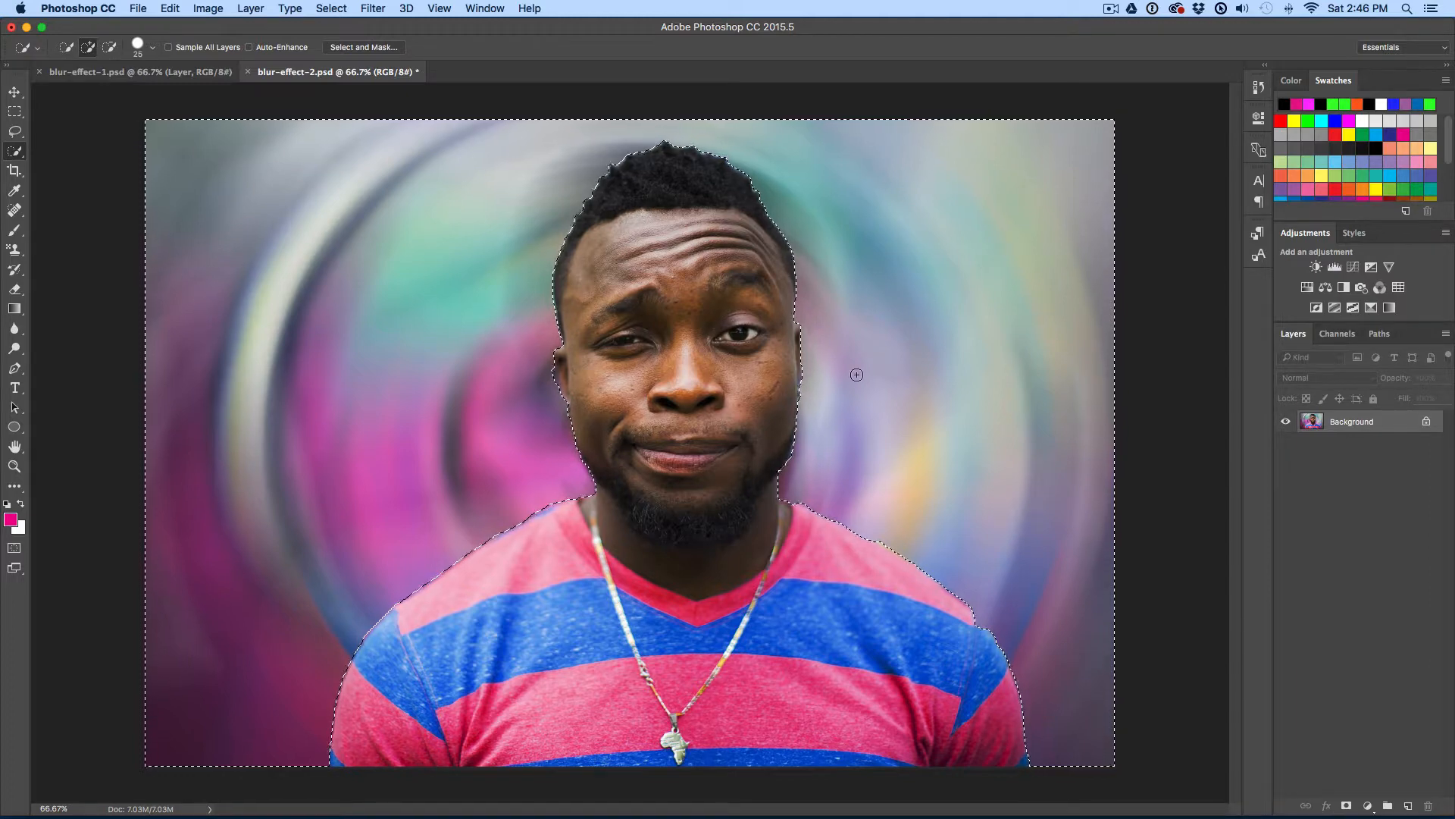
Step: Deselect, then step back in History to the Select Inverse state to remove the spin blur
{"action": "key", "text": "super+d"}
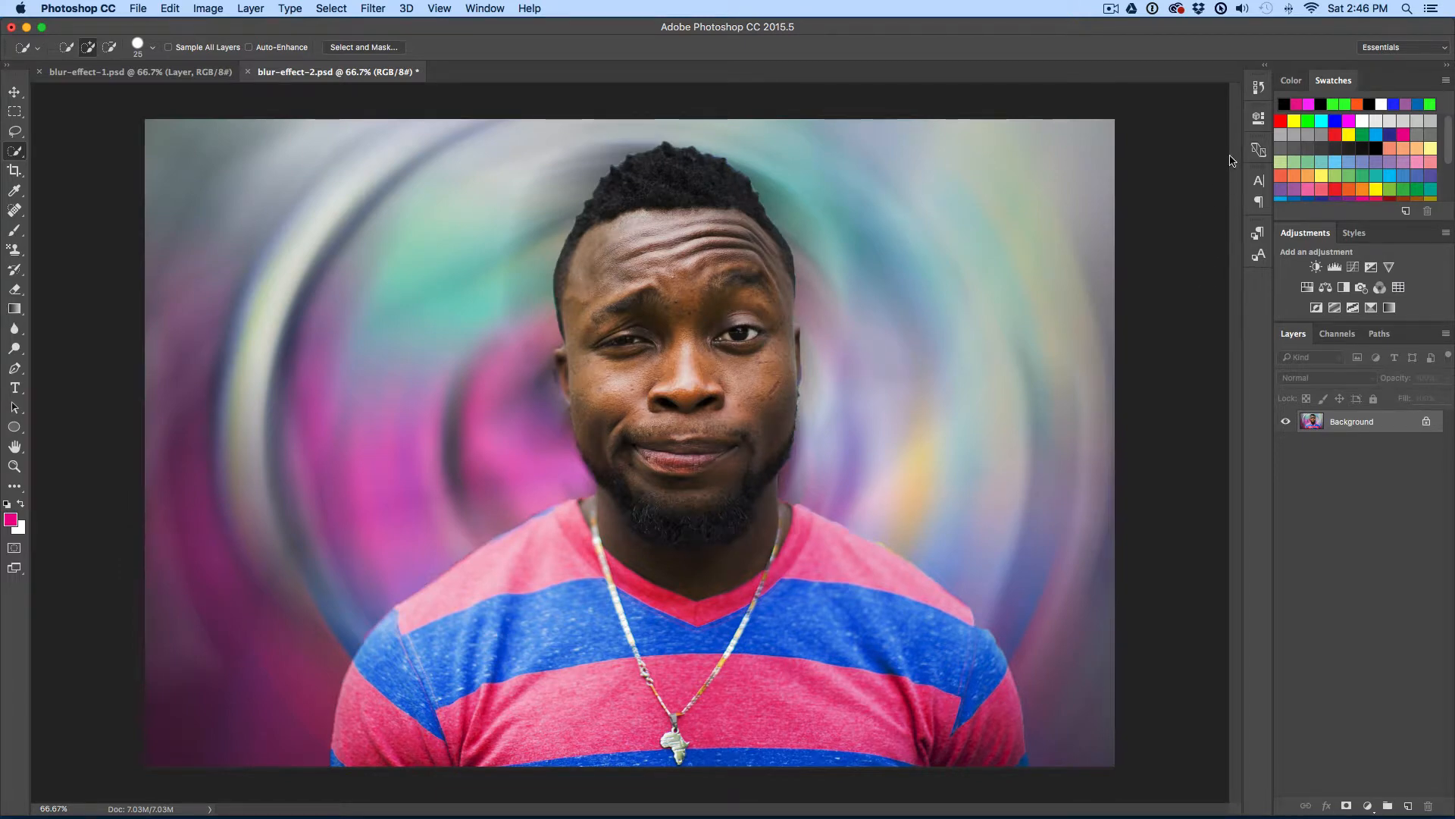
{"action": "left_click", "coordinate": [1260, 89]}
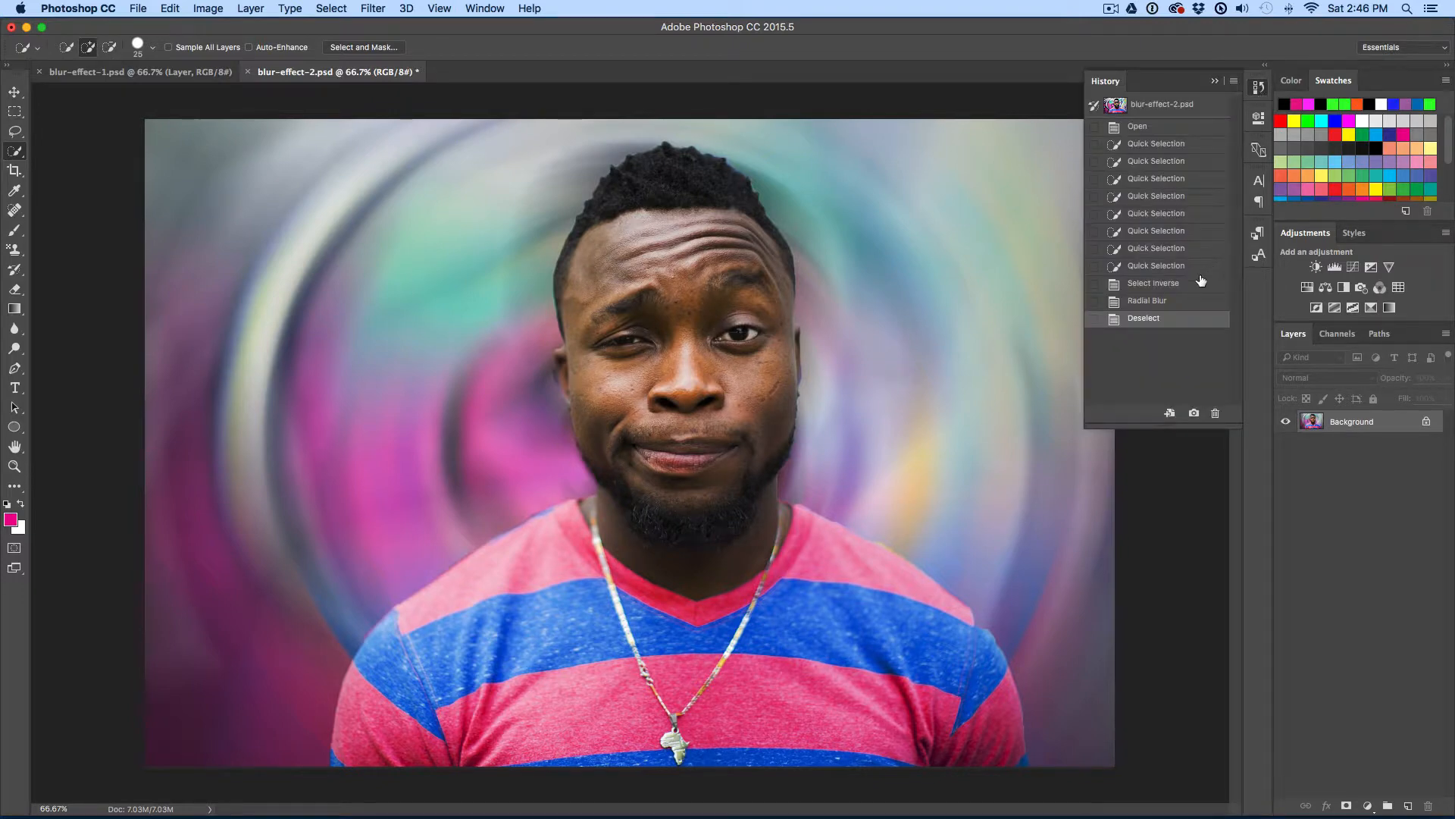
{"action": "left_click", "coordinate": [1169, 286]}
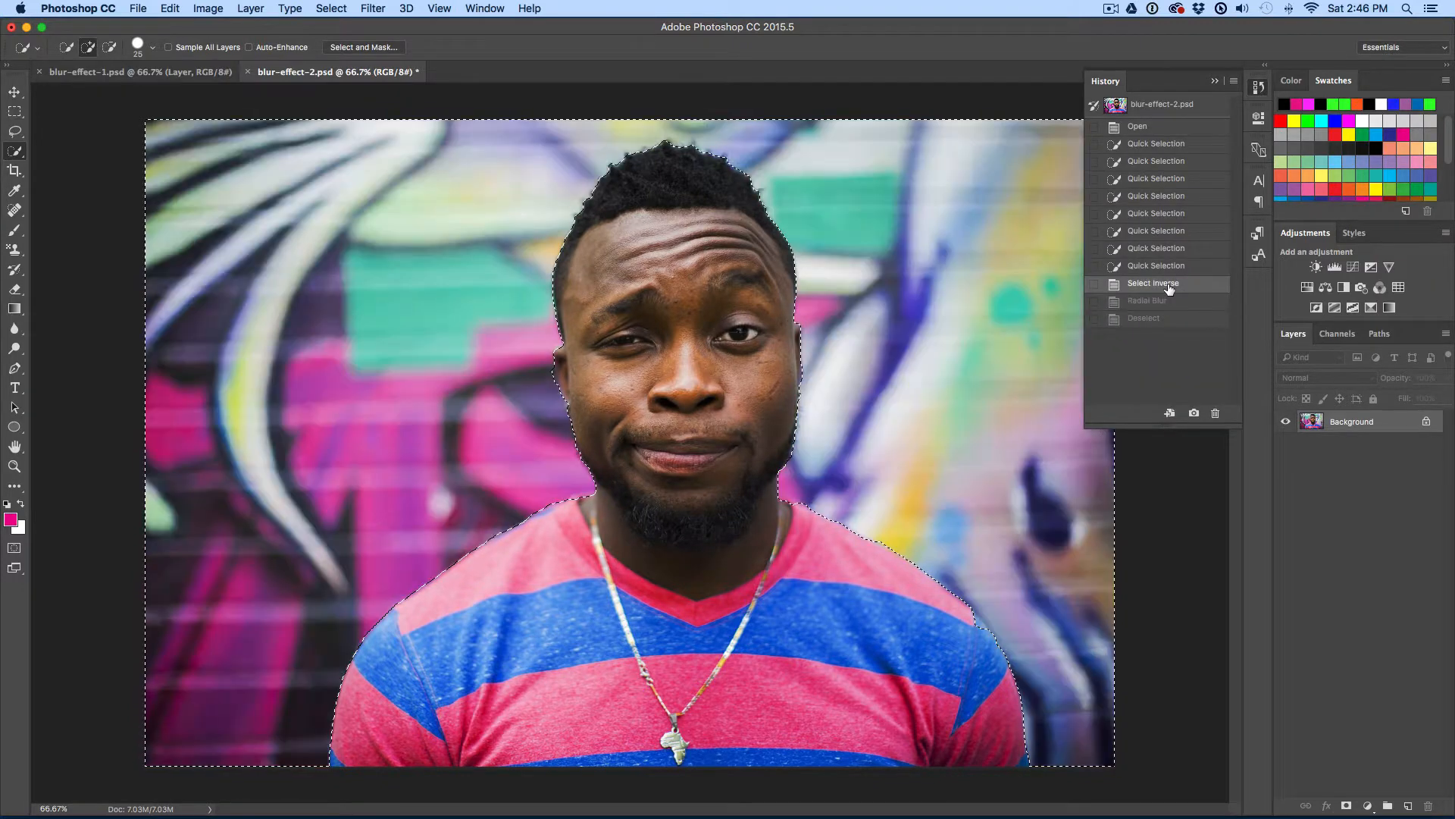
{"action": "left_click", "coordinate": [1143, 267]}
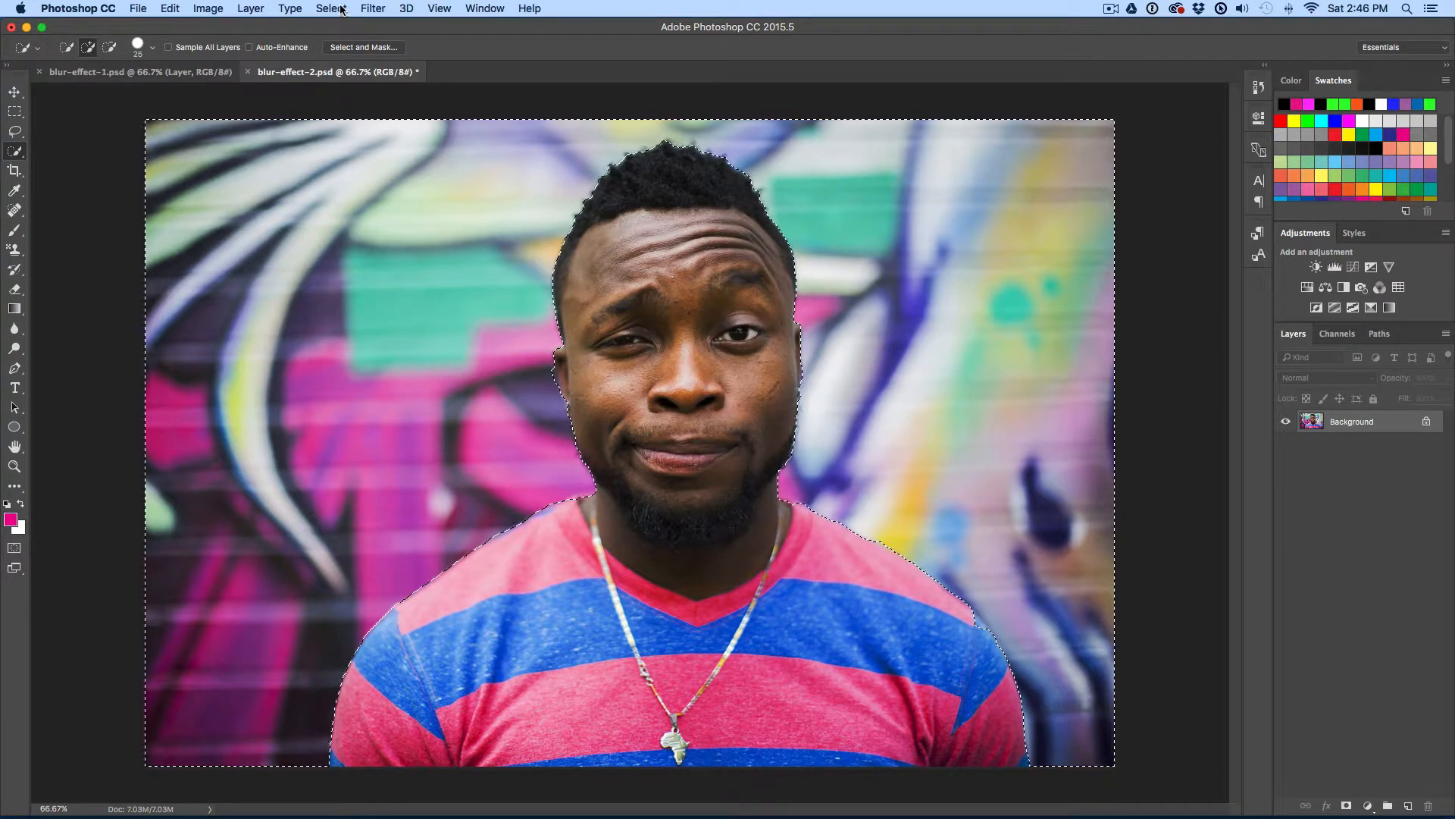
Step: Apply a Zoom Radial Blur of amount 70 to the background, then undo it
{"action": "left_click", "coordinate": [372, 8]}
{"action": "mouse_move", "coordinate": [490, 191]}
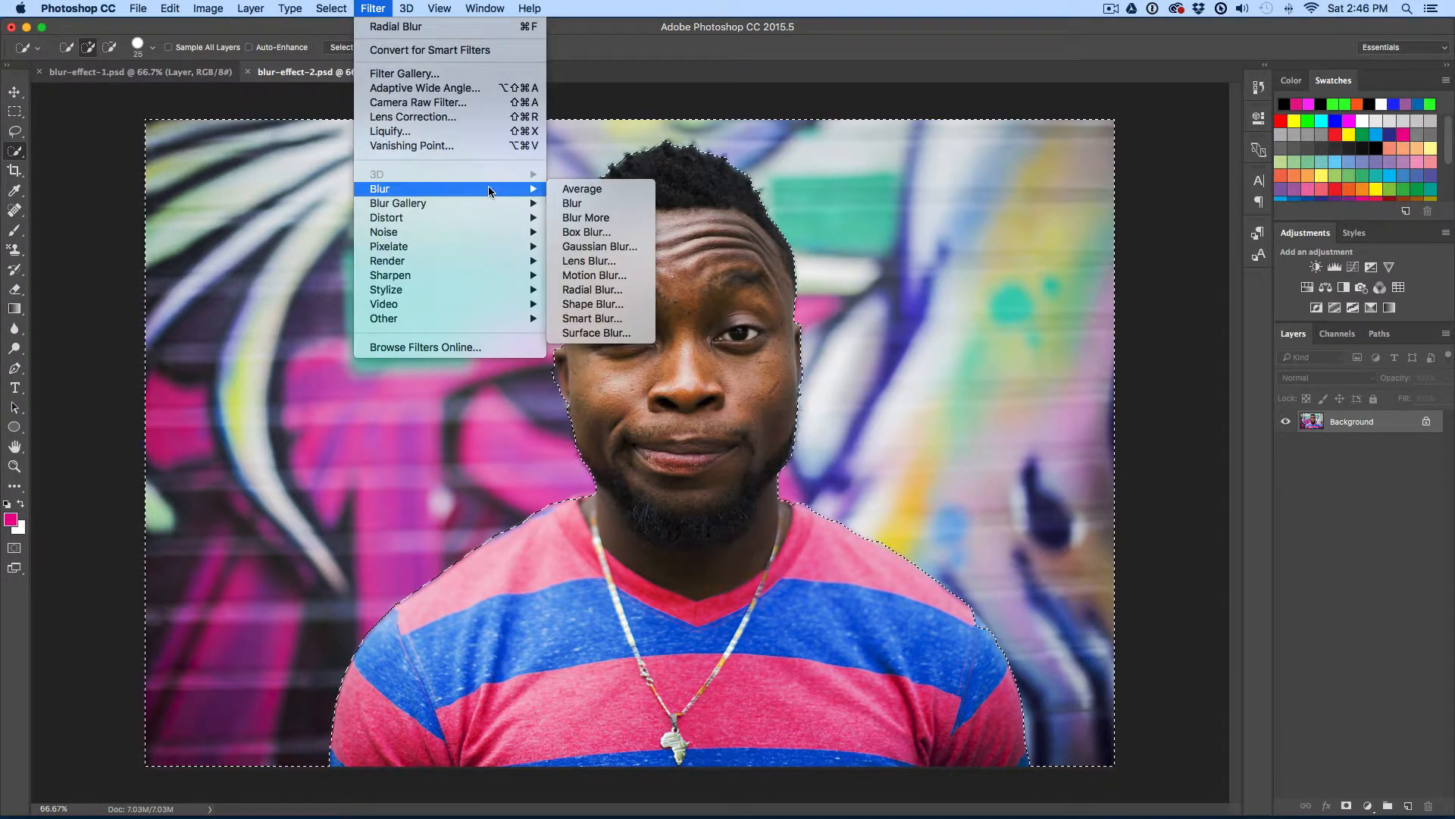
{"action": "left_click", "coordinate": [630, 289]}
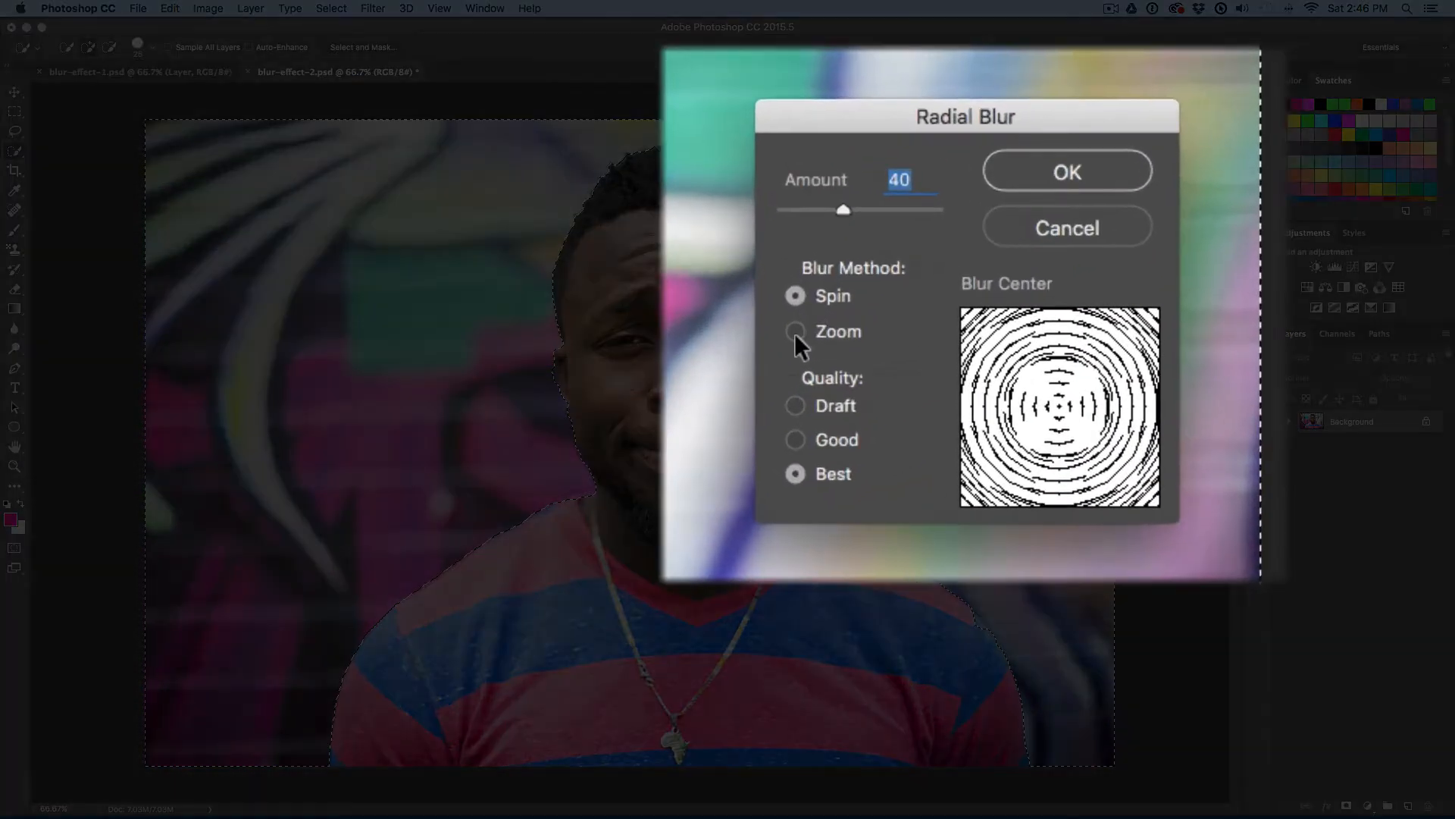
{"action": "left_click", "coordinate": [855, 327]}
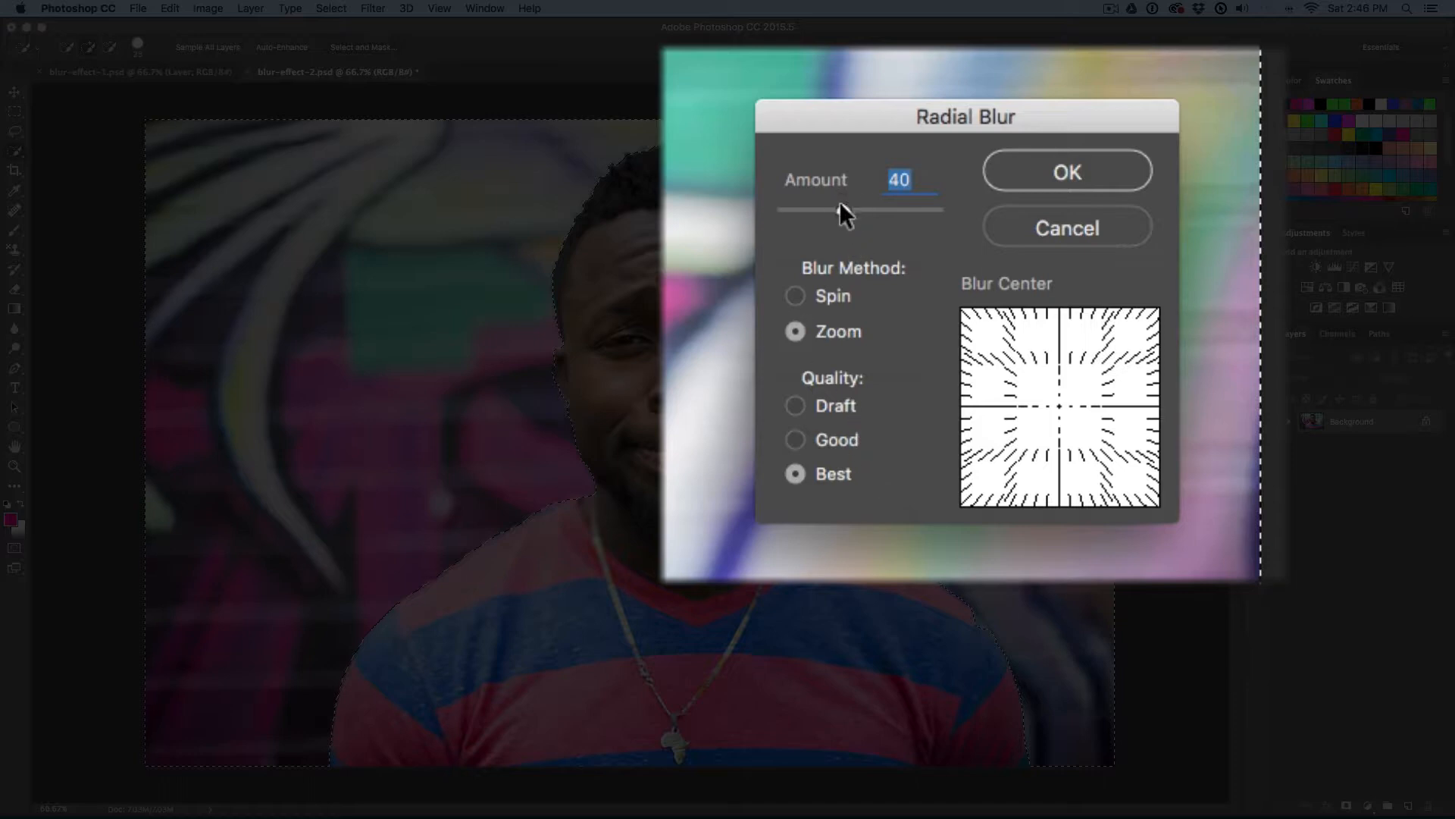
{"action": "left_click_drag", "start_coordinate": [843, 204], "coordinate": [859, 208]}
{"action": "left_click_drag", "start_coordinate": [863, 208], "coordinate": [893, 208]}
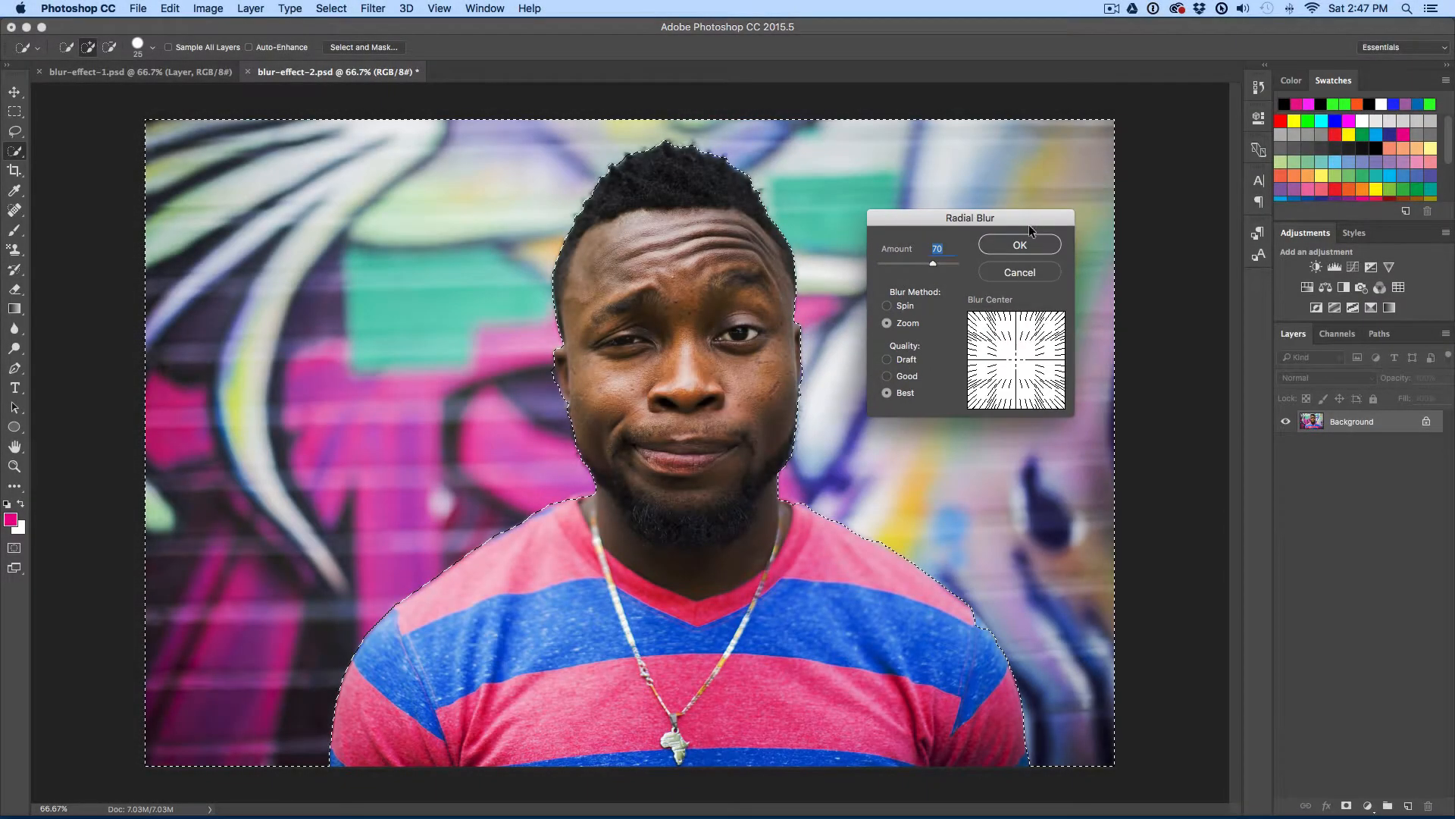
{"action": "left_click", "coordinate": [1020, 243]}
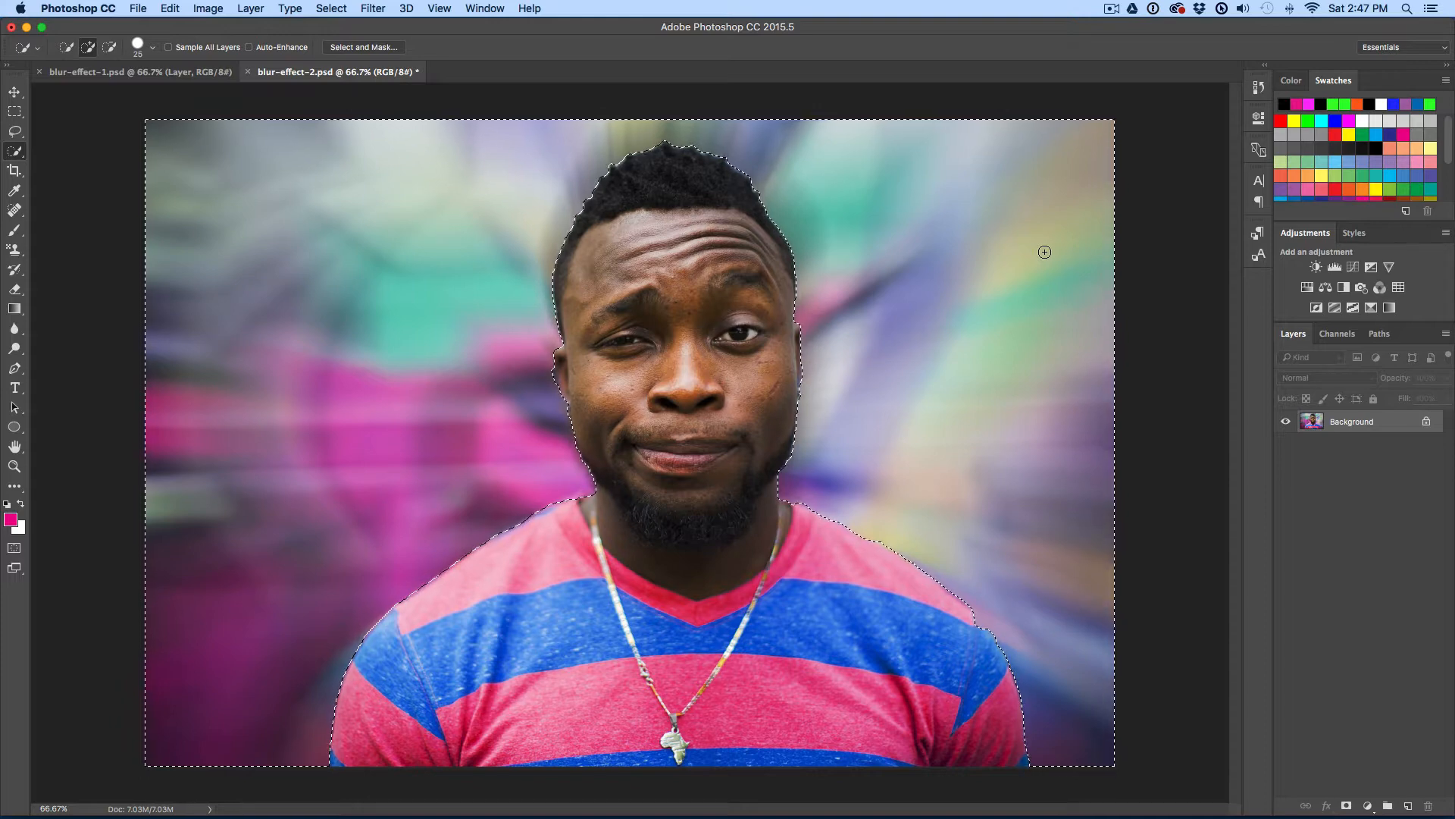
{"action": "key", "text": "super+z"}
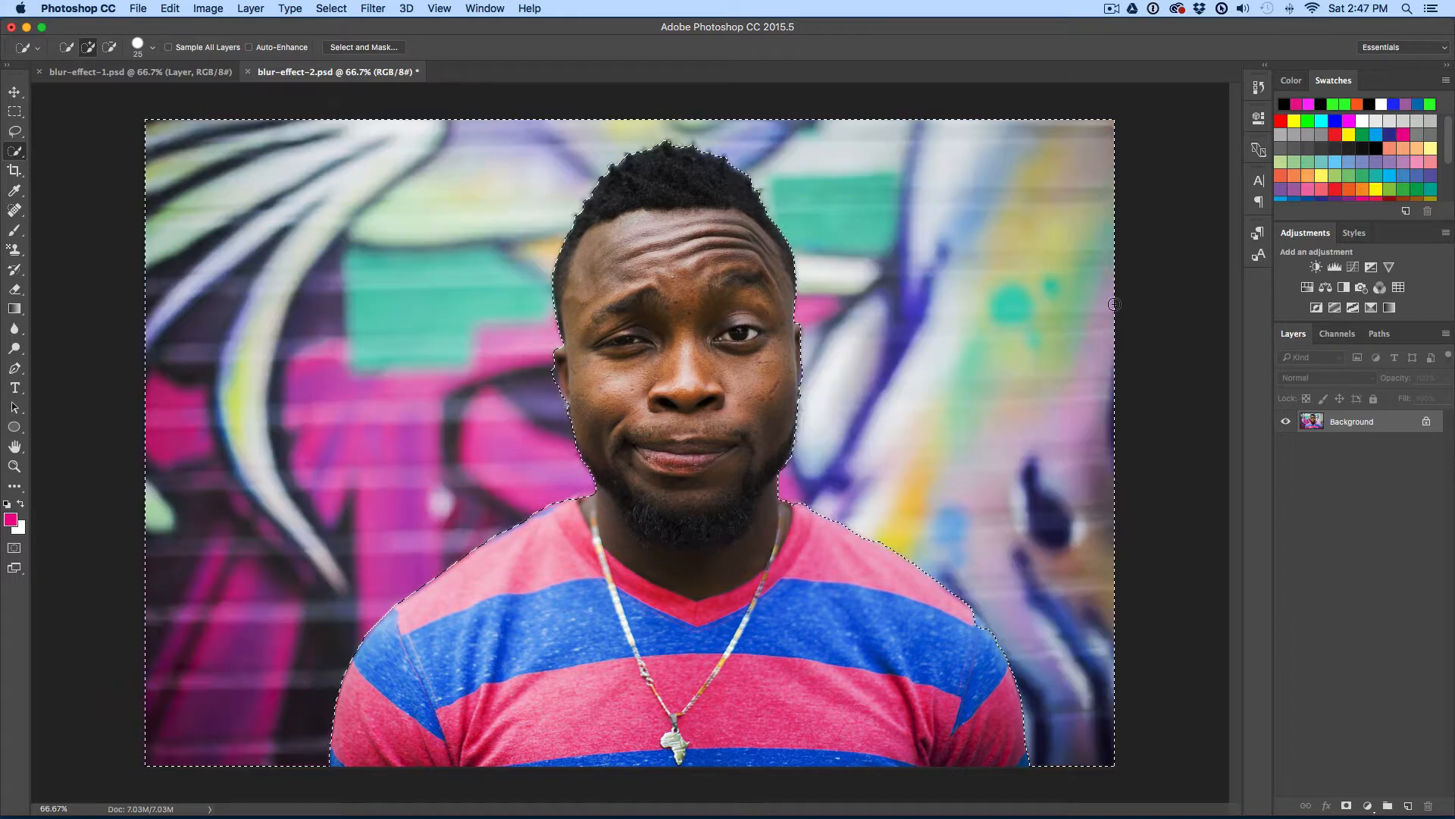
Step: Apply a Zoom Radial Blur of amount 100 with the blur center moved toward the upper right, then deselect
{"action": "left_click", "coordinate": [332, 8]}
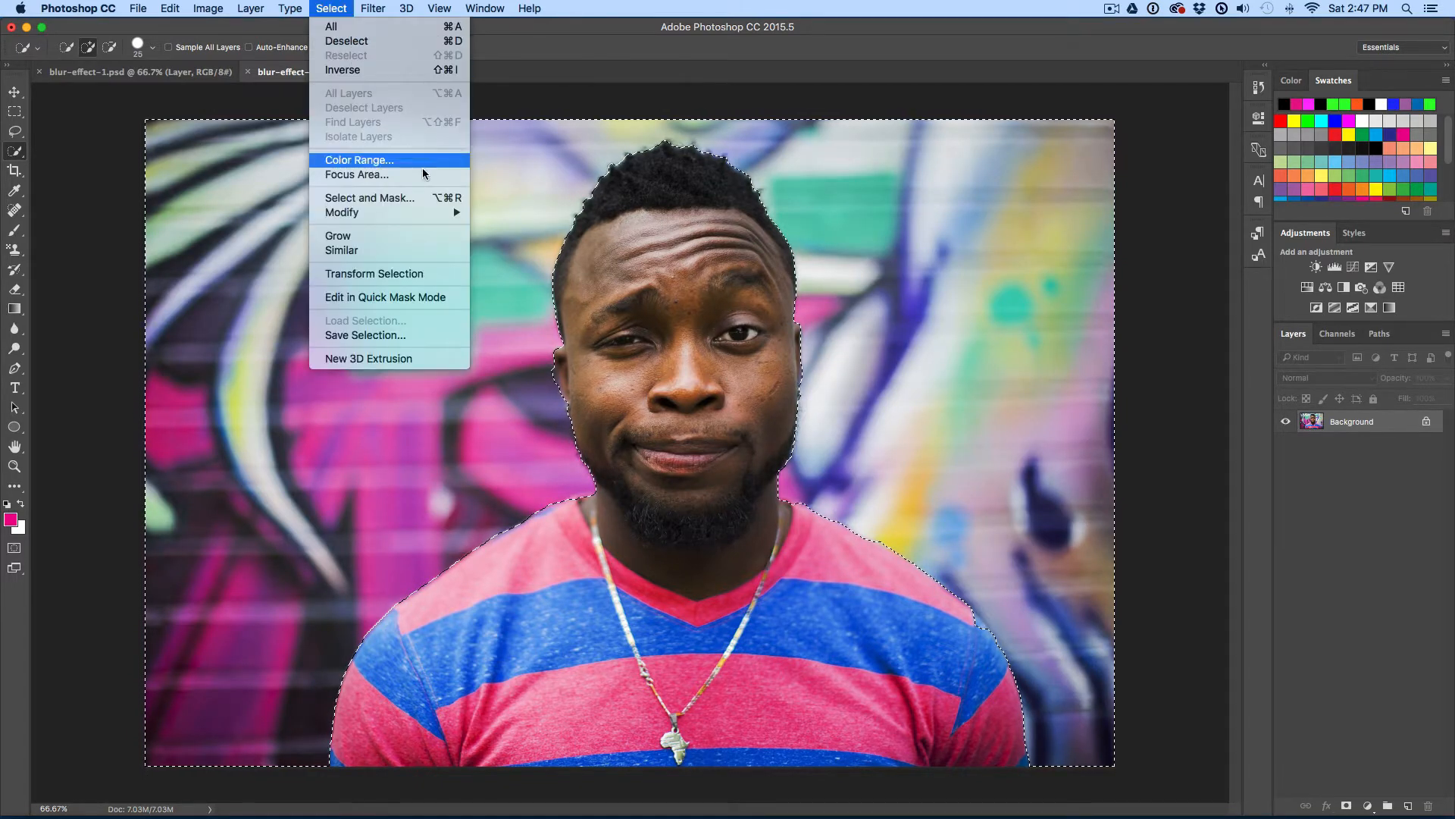
{"action": "mouse_move", "coordinate": [373, 6]}
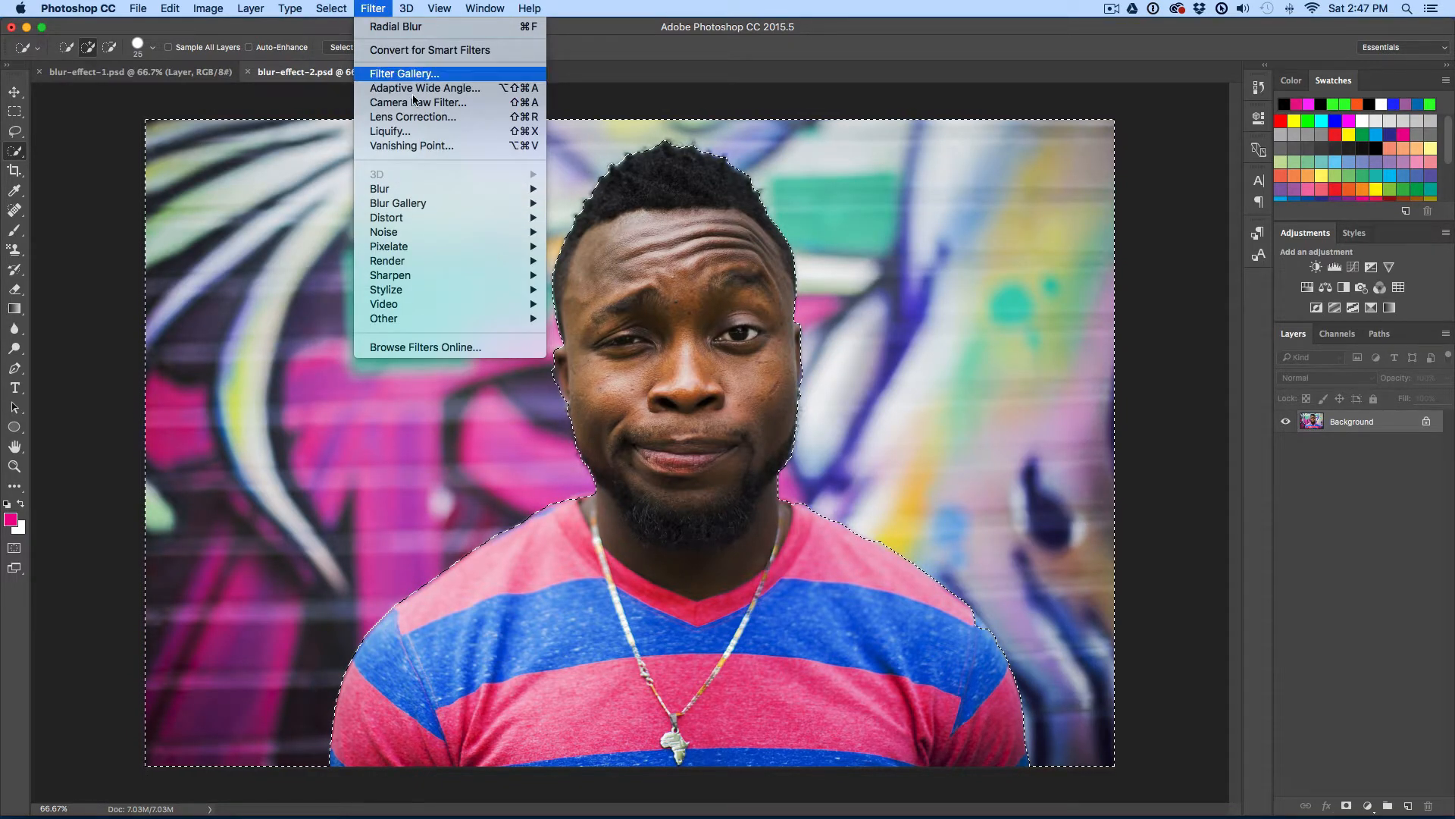
{"action": "mouse_move", "coordinate": [507, 192]}
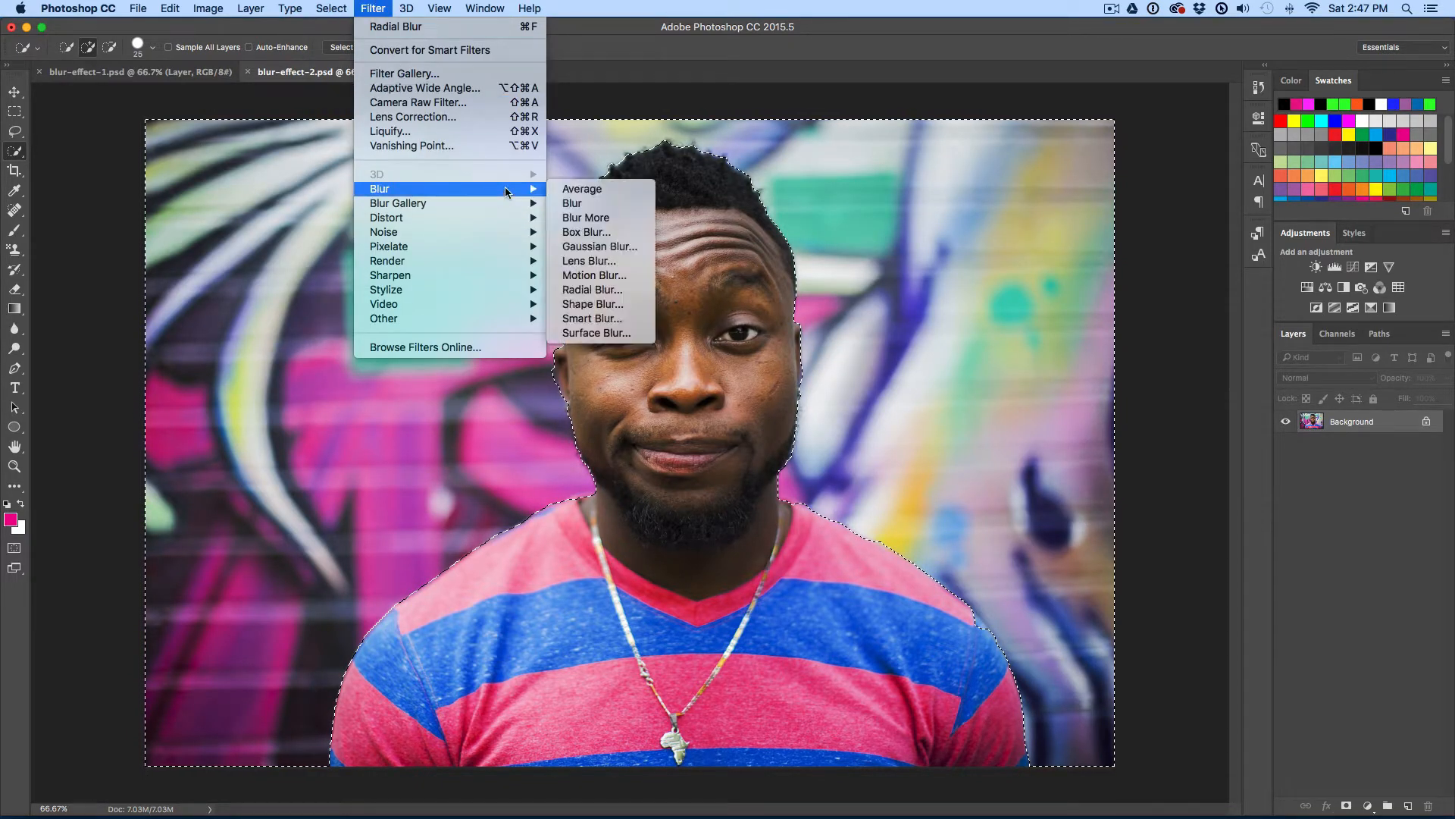
{"action": "left_click", "coordinate": [629, 289]}
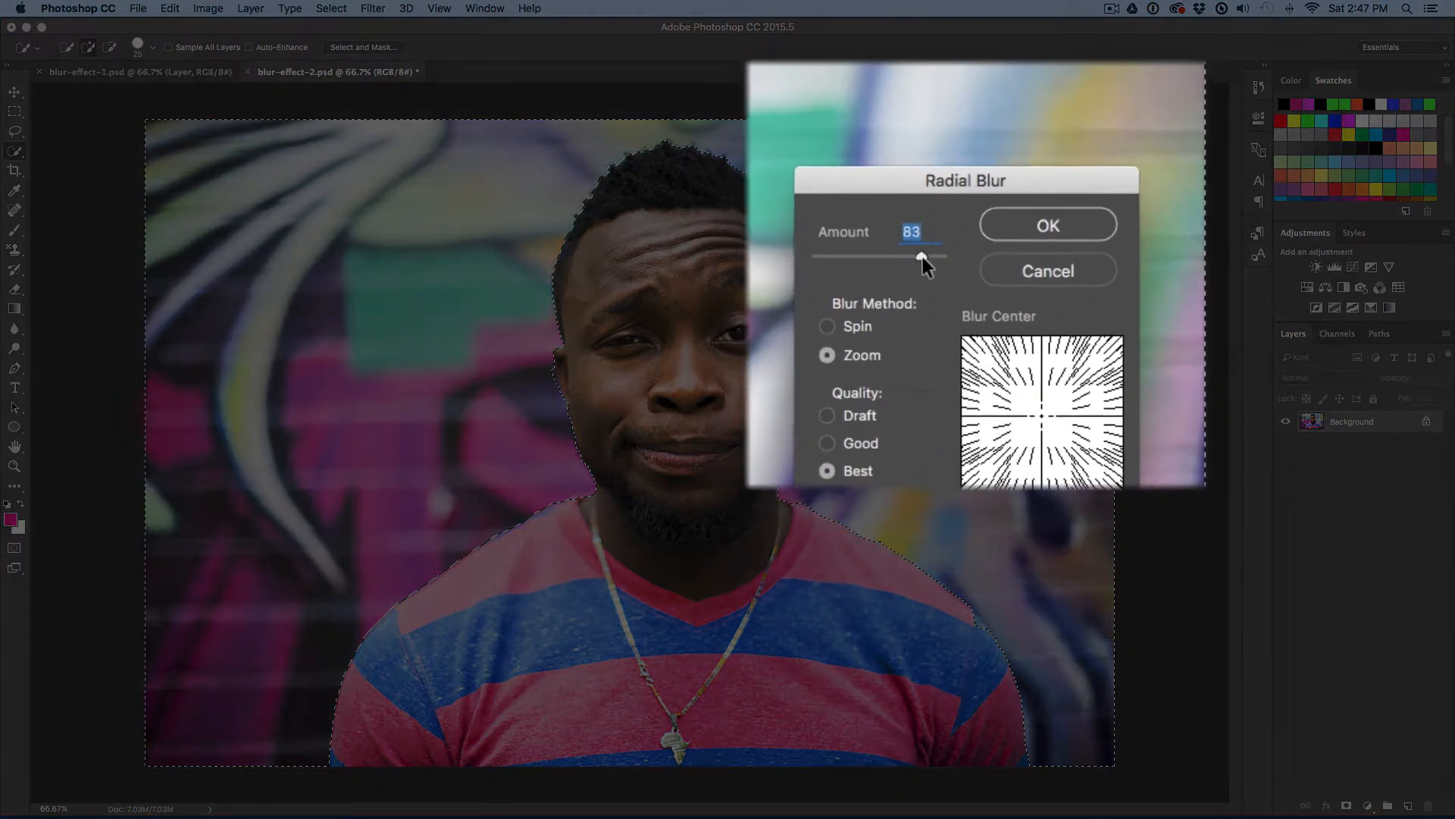
{"action": "left_click_drag", "start_coordinate": [933, 263], "coordinate": [960, 263]}
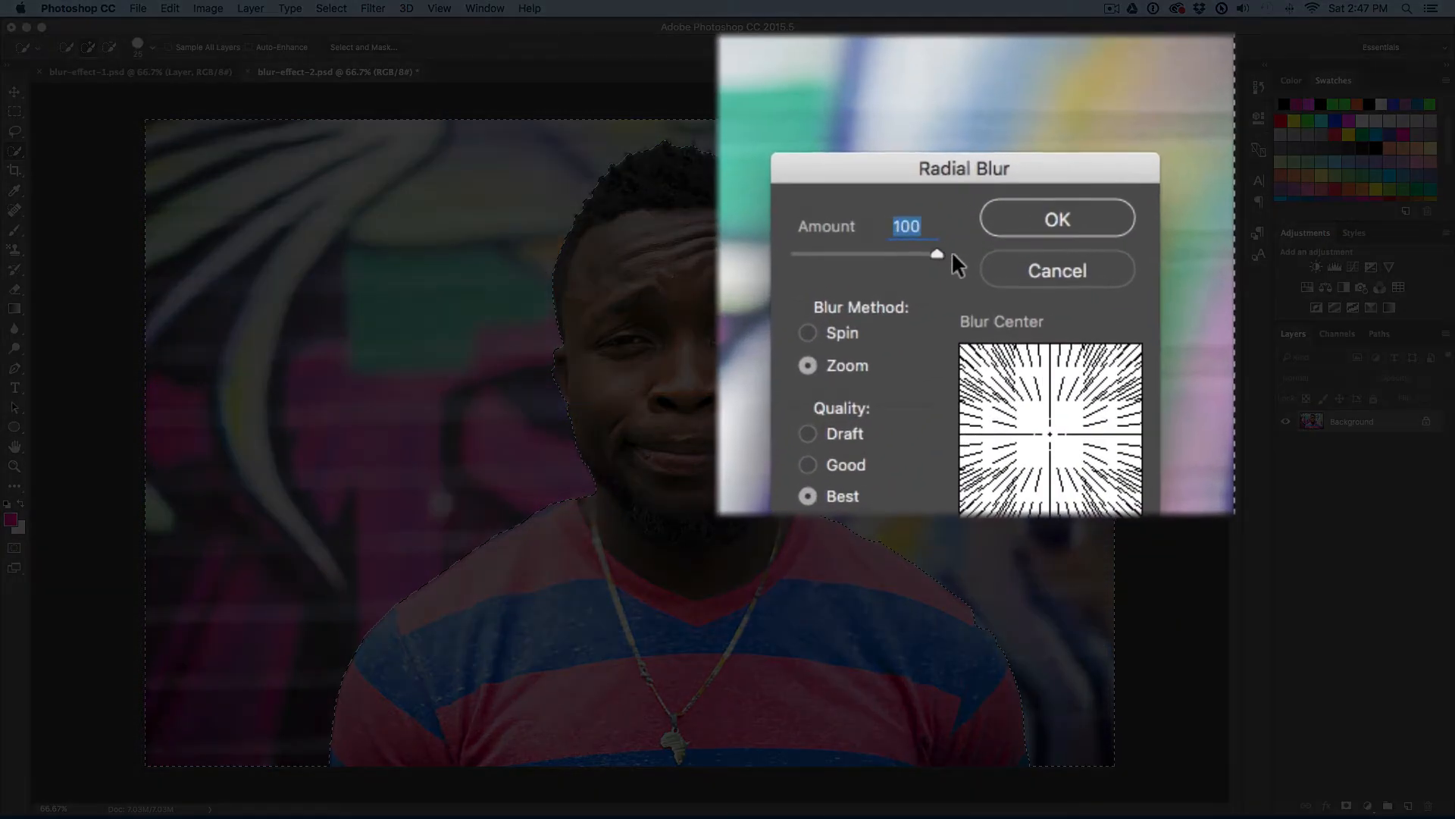
{"action": "left_click_drag", "start_coordinate": [970, 170], "coordinate": [987, 100]}
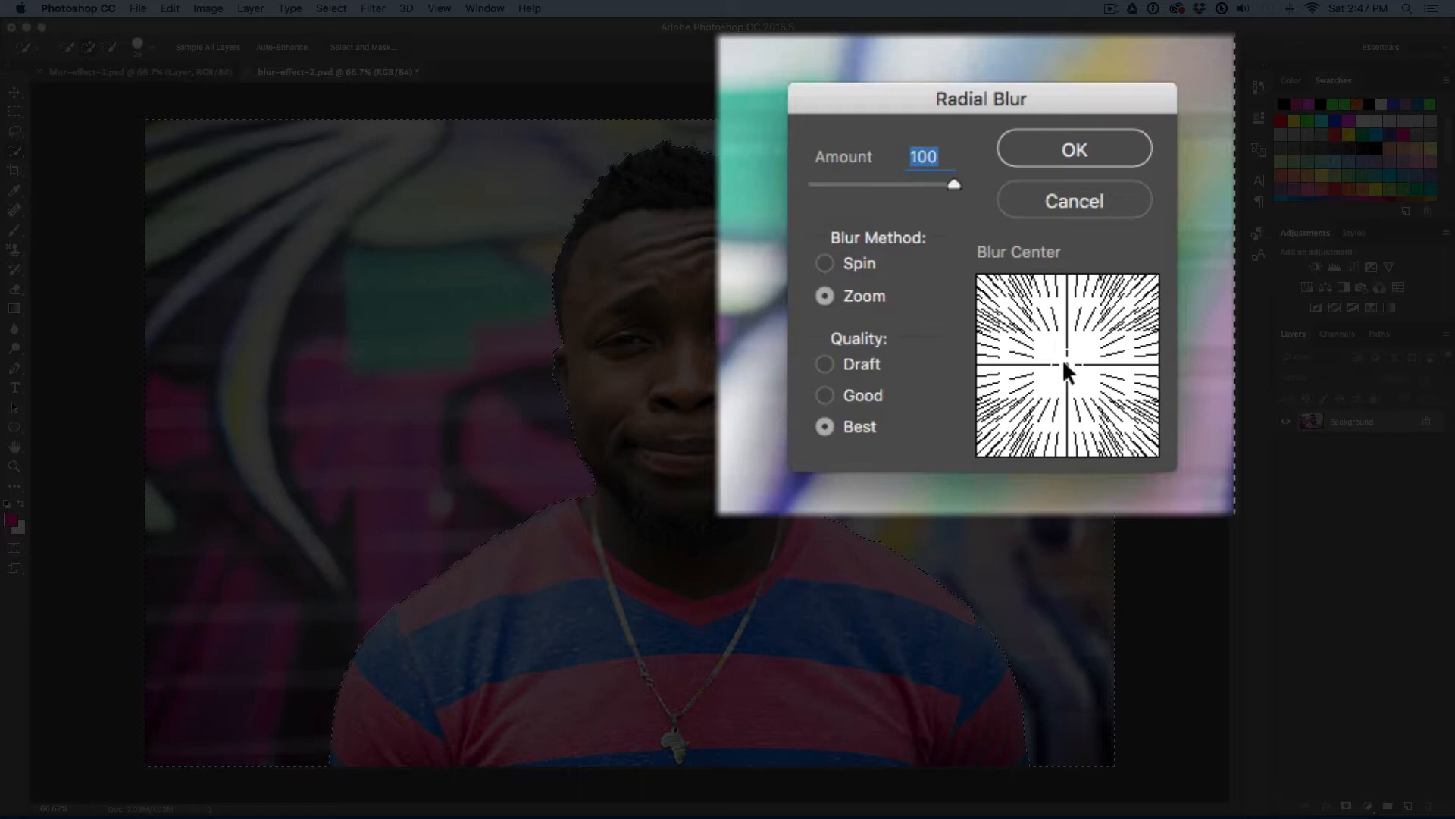
{"action": "left_click_drag", "start_coordinate": [1065, 362], "coordinate": [1121, 319]}
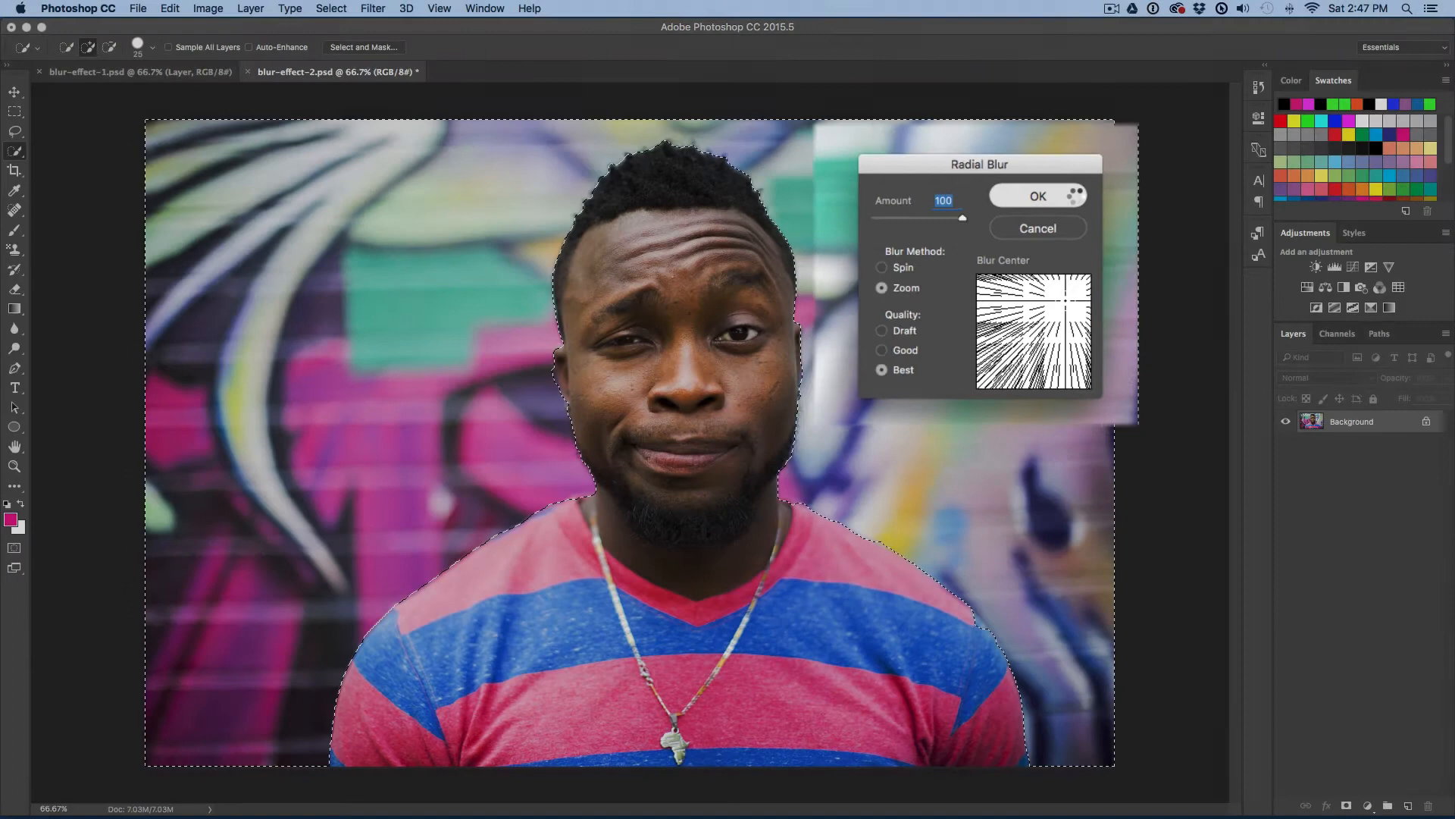
{"action": "left_click", "coordinate": [1122, 152]}
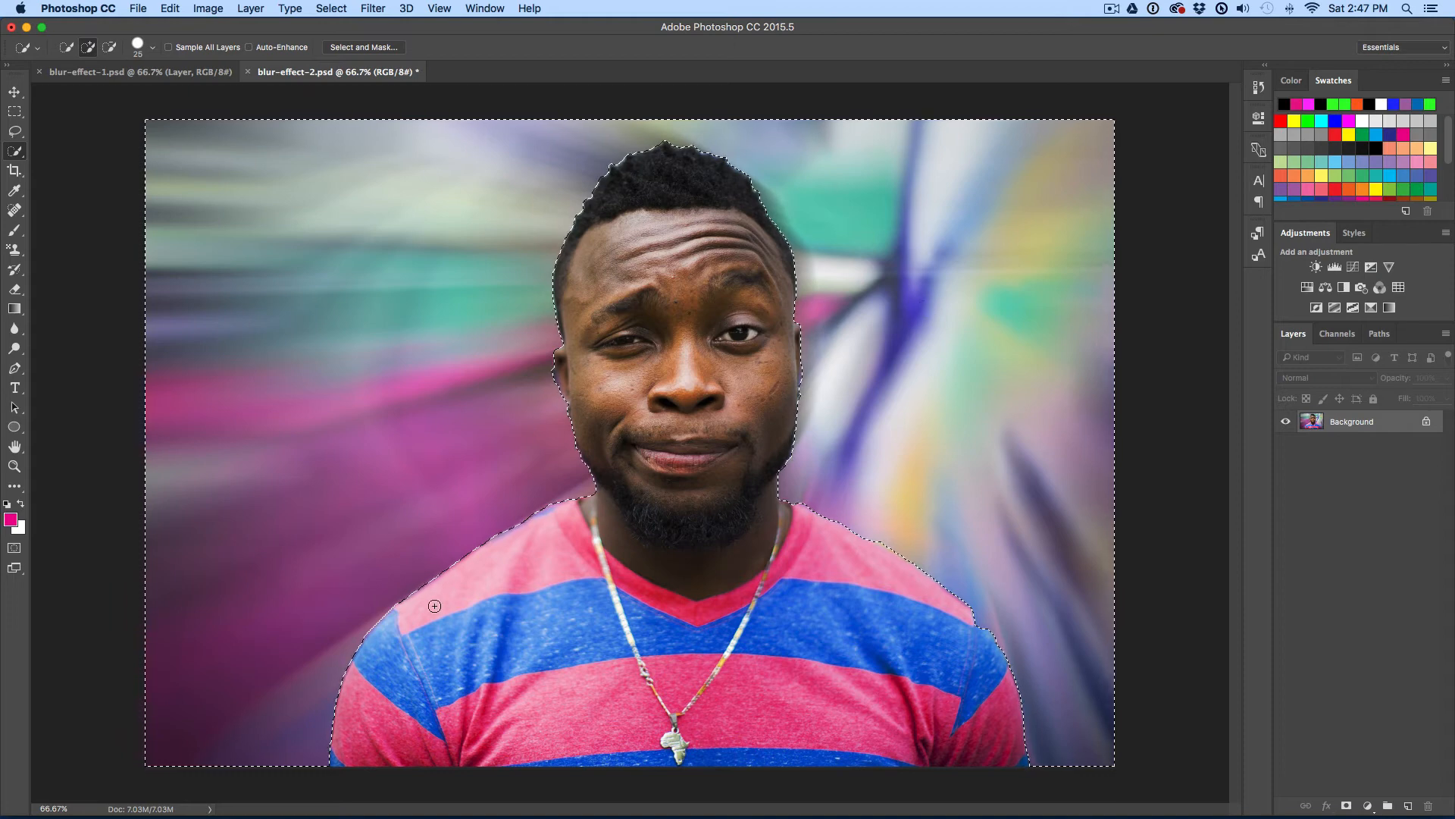
{"action": "key", "text": "super+d"}
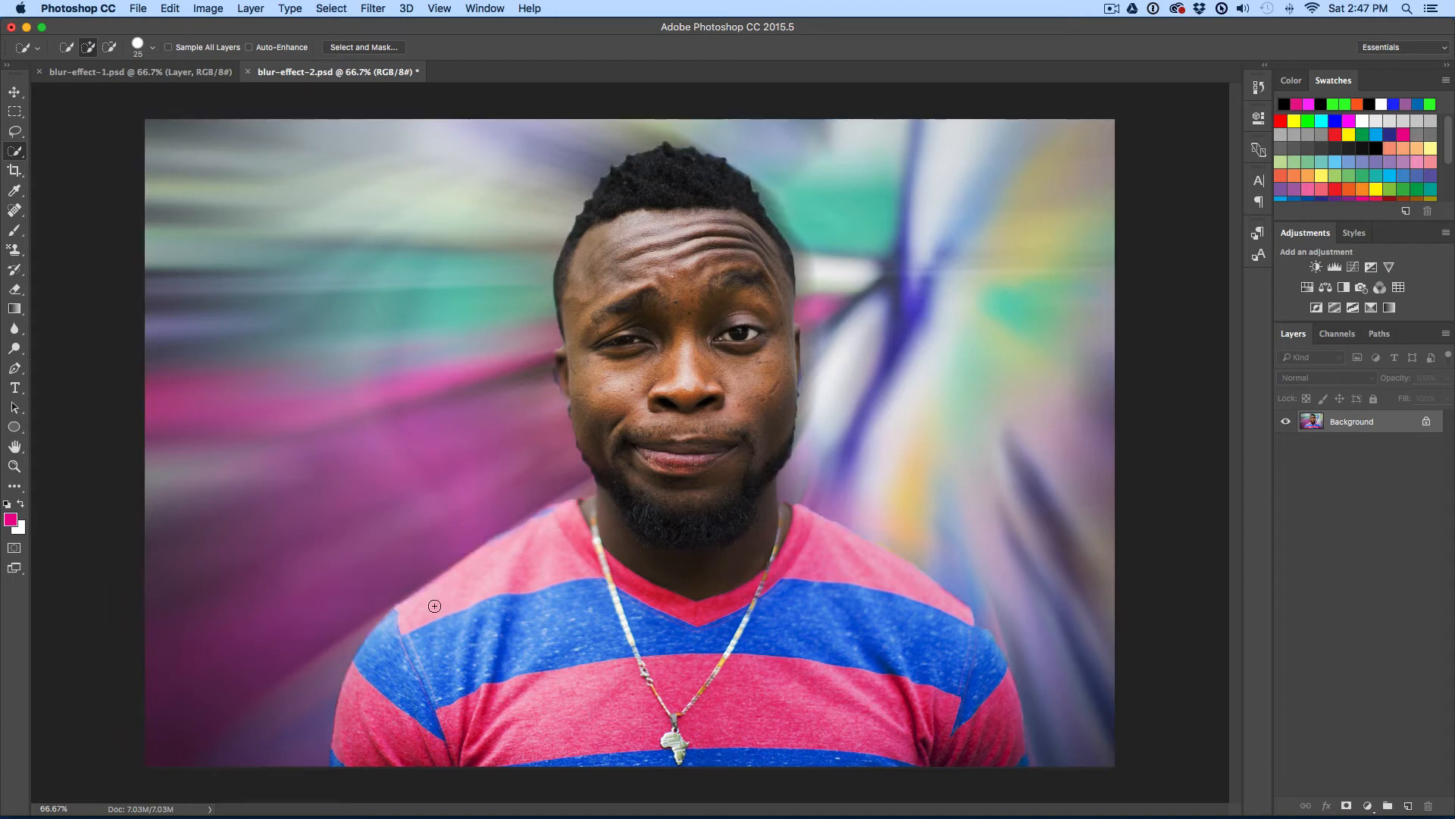